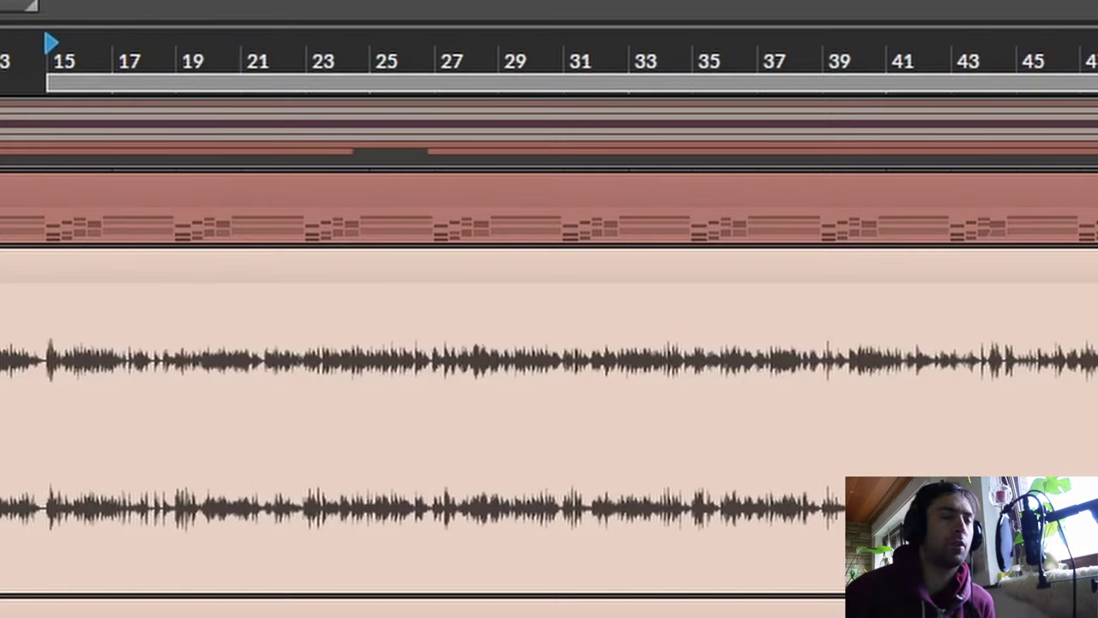
- Play the arrangement from bar 15 for several bars to hear the source audio, and stop playback
key(space)
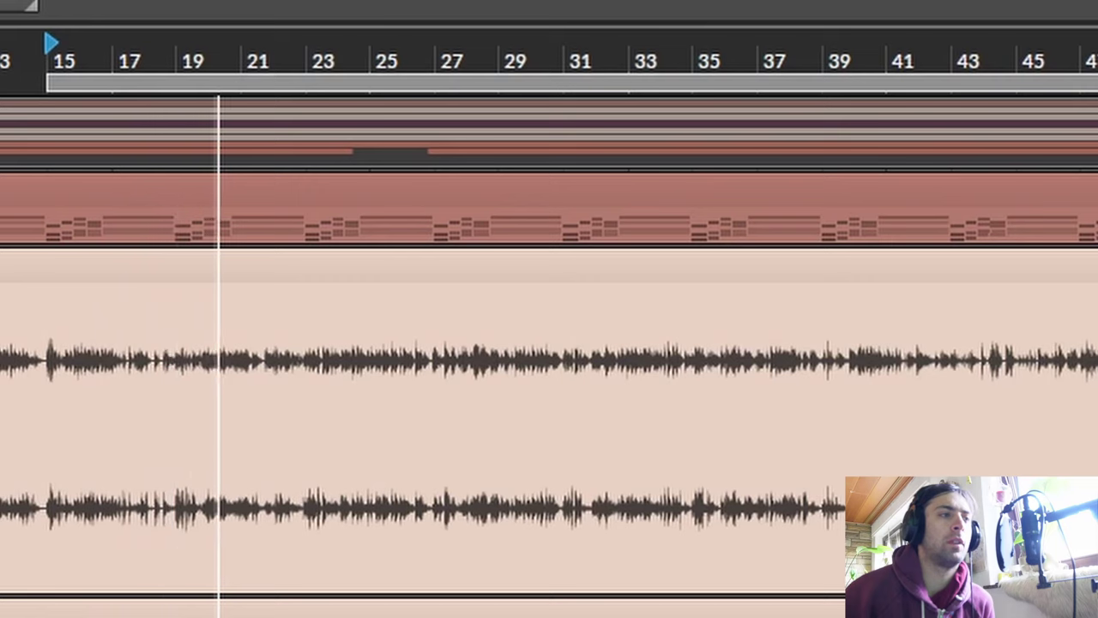
key(space)
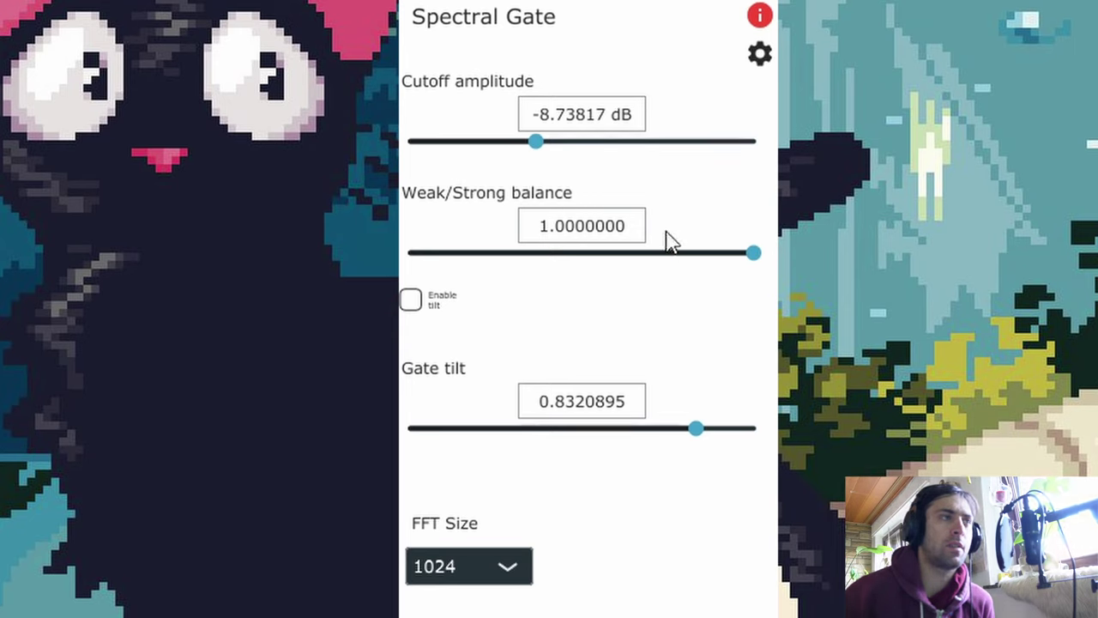
- Set Spectral Gate's Weak/Strong balance to 1 and adjust its cutoff amplitude to about -9 dB
drag(605, 253, 753, 253)
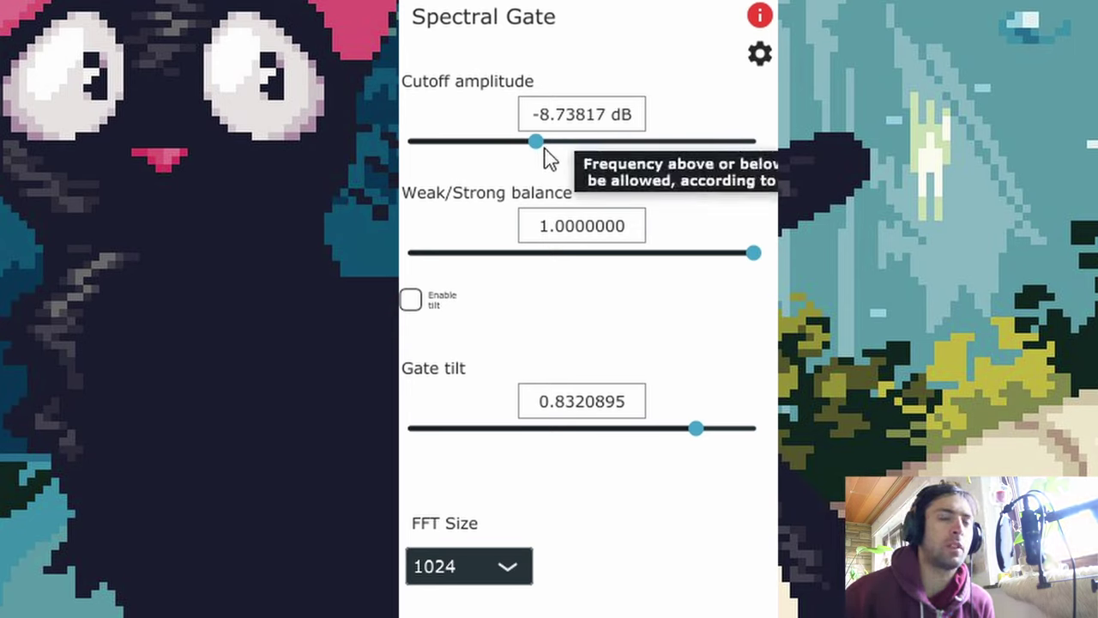
drag(544, 151, 495, 175)
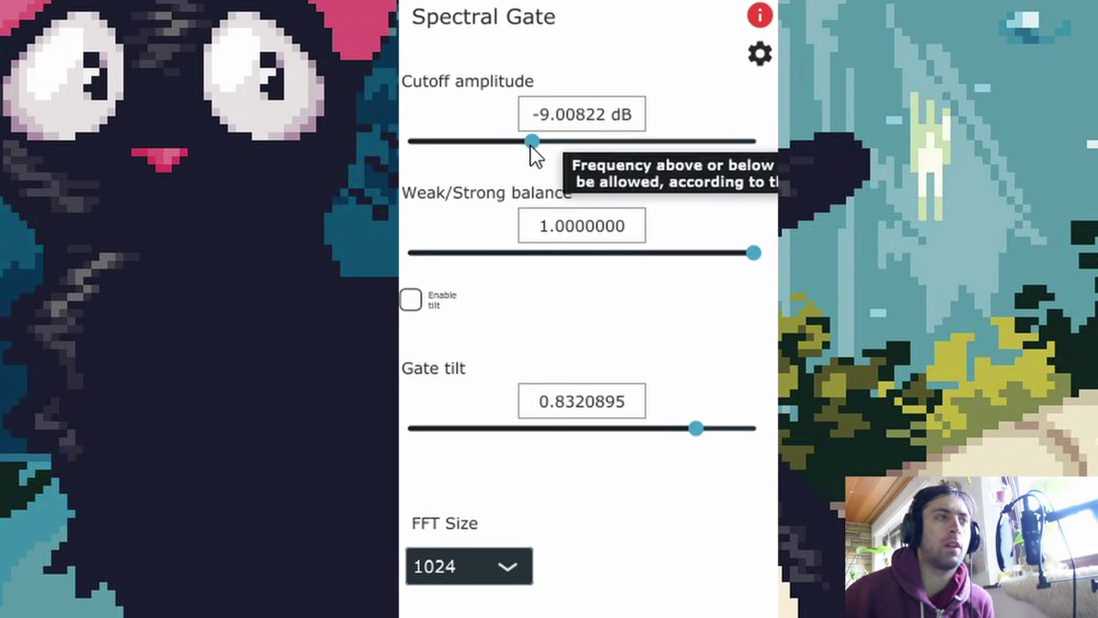
- Try Spectral Gate FFT sizes of 16384 and 128, settle on 256, and raise the cutoff amplitude to about -7.3 dB
click(447, 568)
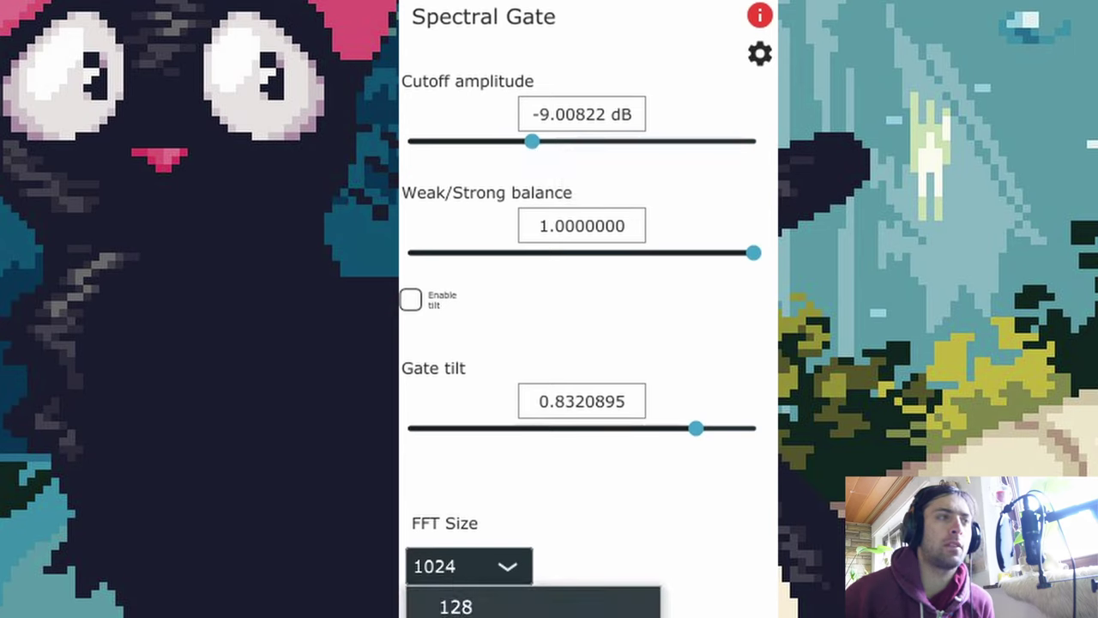
click(456, 615)
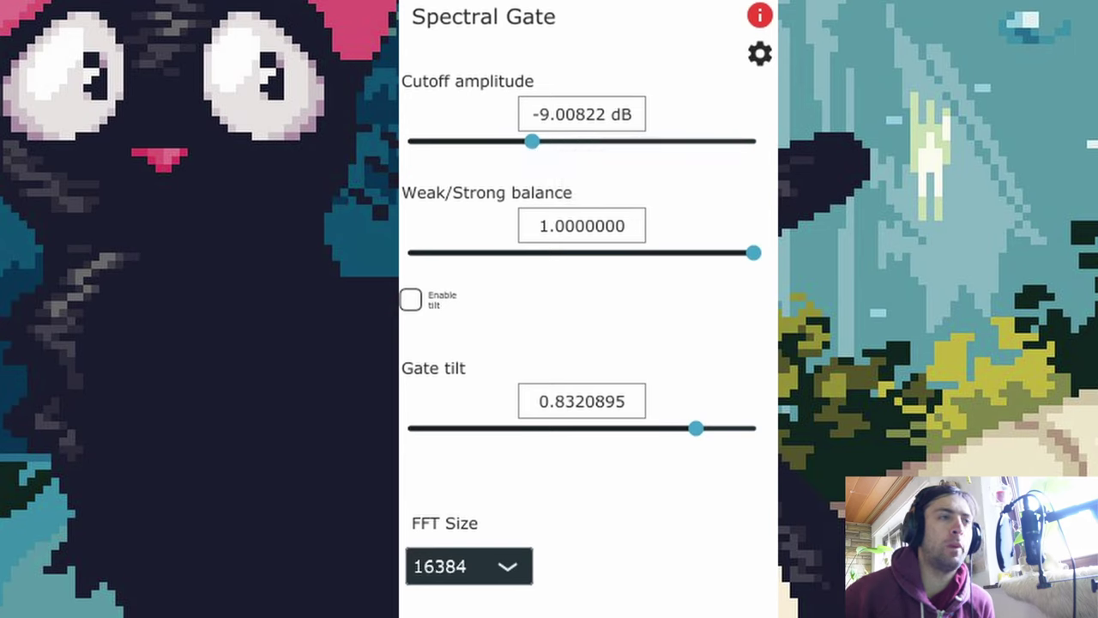
click(478, 569)
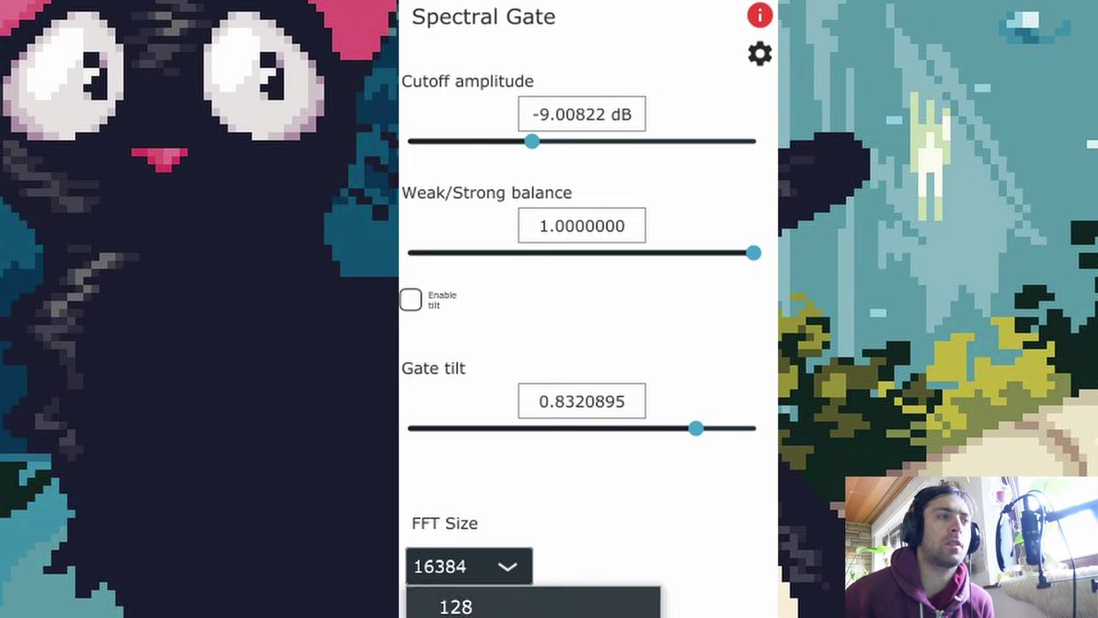
click(473, 609)
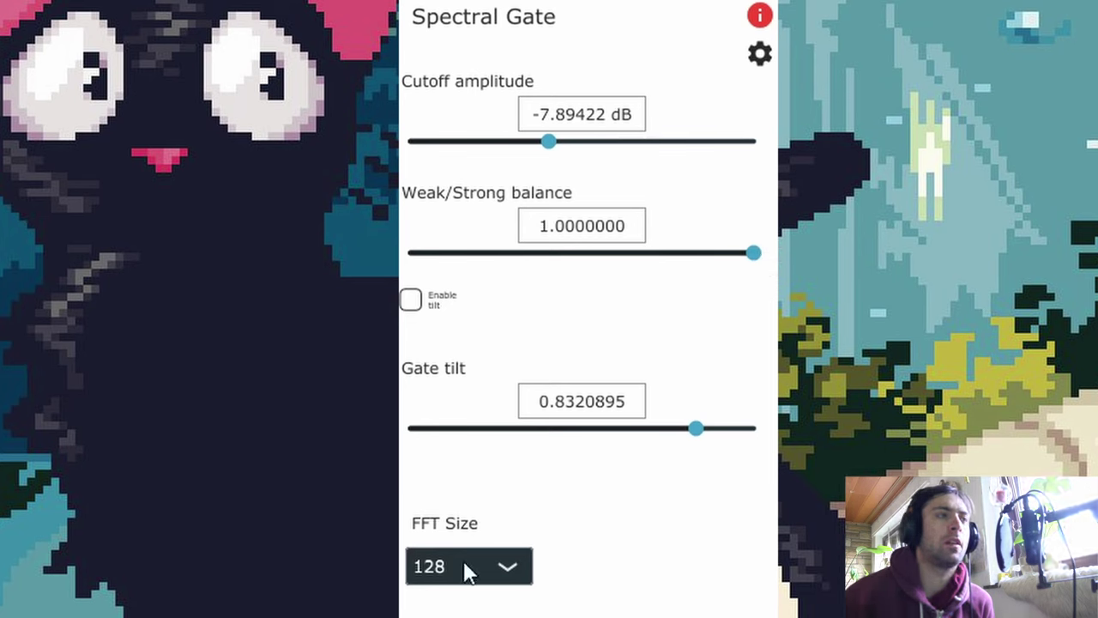
click(461, 616)
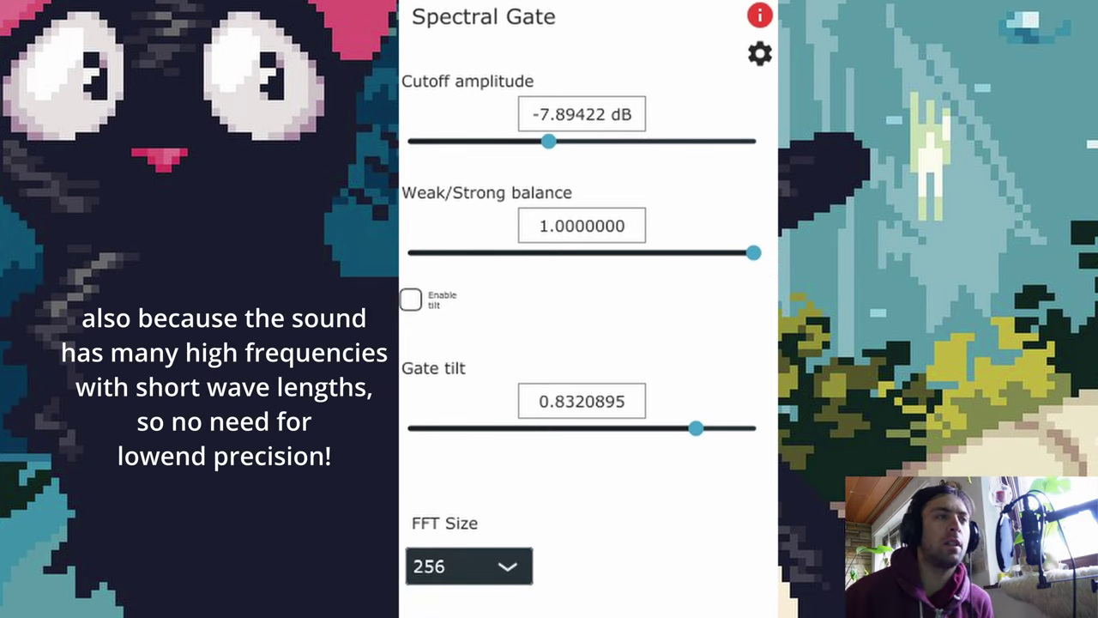
click(557, 144)
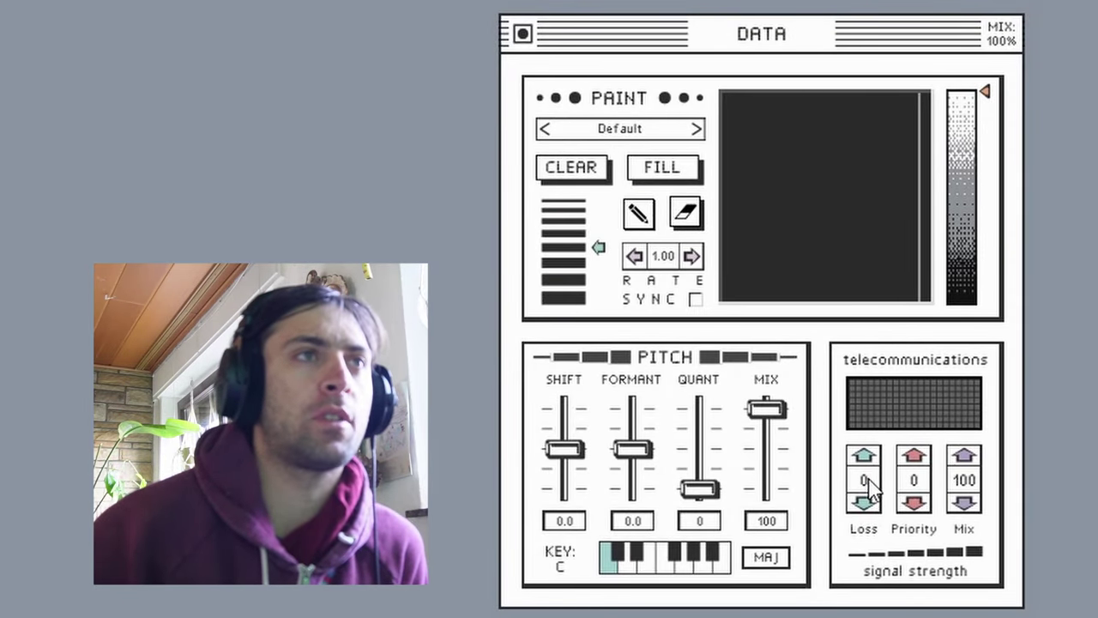
- Experiment with the telecommunications effect in the DATA plugin, trying Loss values of 44 and 71 and lowering Priority to 19
drag(865, 483, 887, 343)
drag(914, 480, 955, 193)
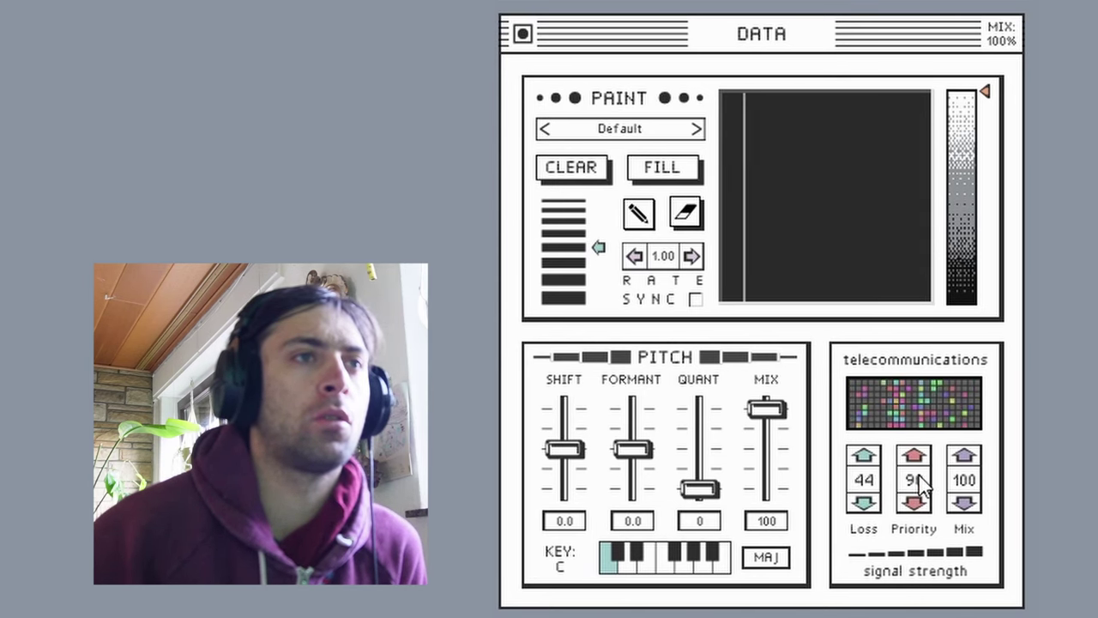
drag(919, 476, 917, 515)
drag(869, 484, 905, 617)
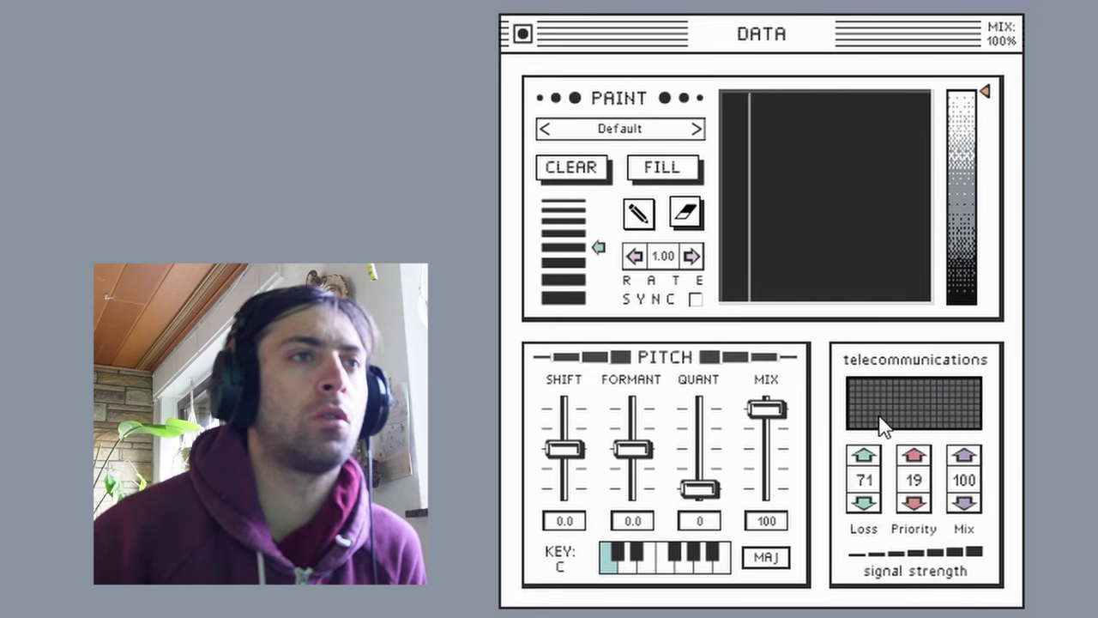
drag(884, 434, 900, 512)
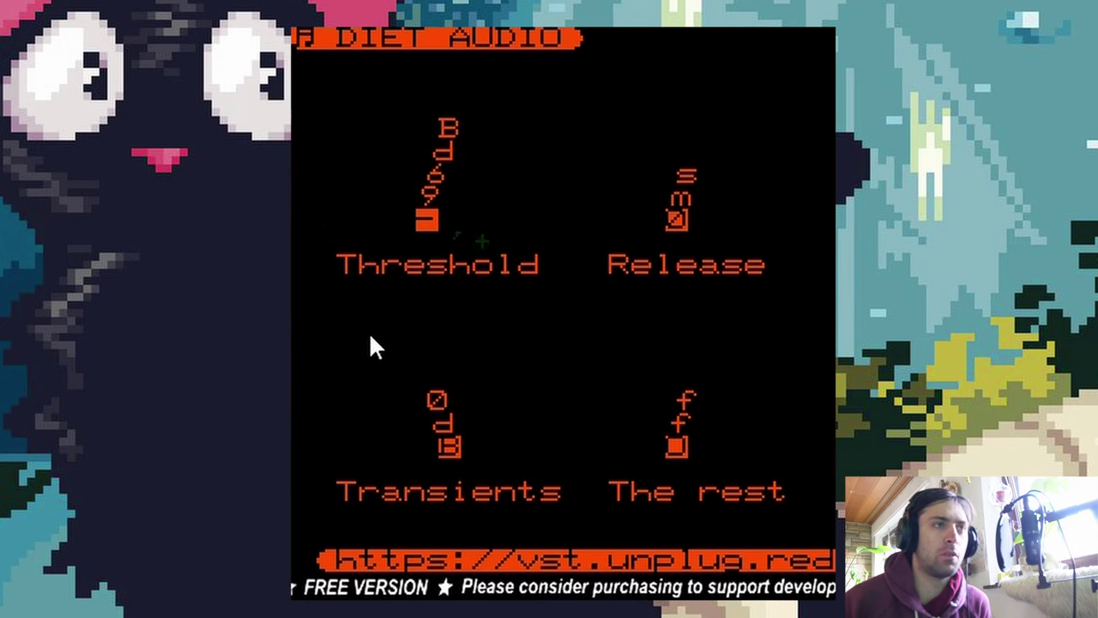
- Try Diet Audio's The rest level at 0 dB and off, and Spectral Gate's Weak/Strong balance at 0.5 and 1
drag(439, 147, 423, 182)
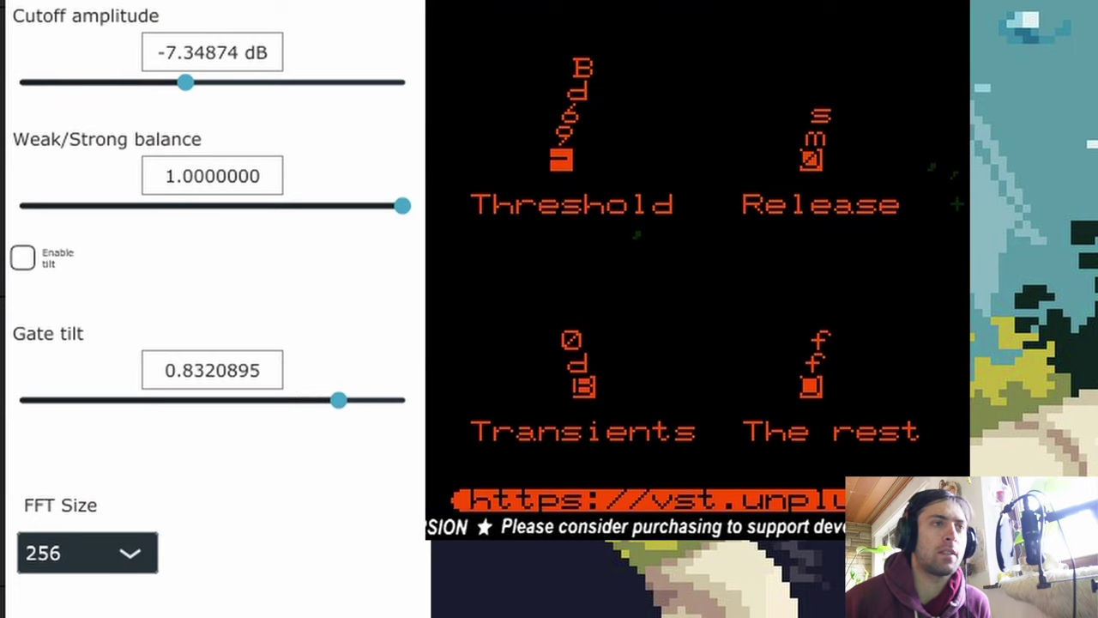
drag(867, 381, 815, 383)
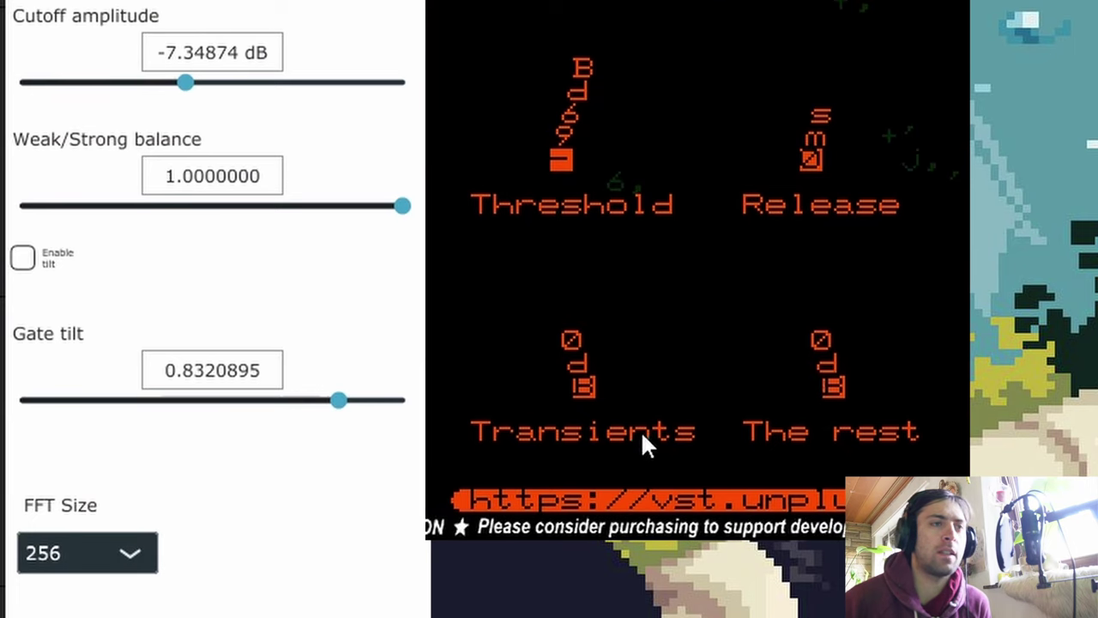
mouse_move(215, 208)
mouse_down()
mouse_move(225, 211)
mouse_move(198, 215)
mouse_move(214, 210)
mouse_up()
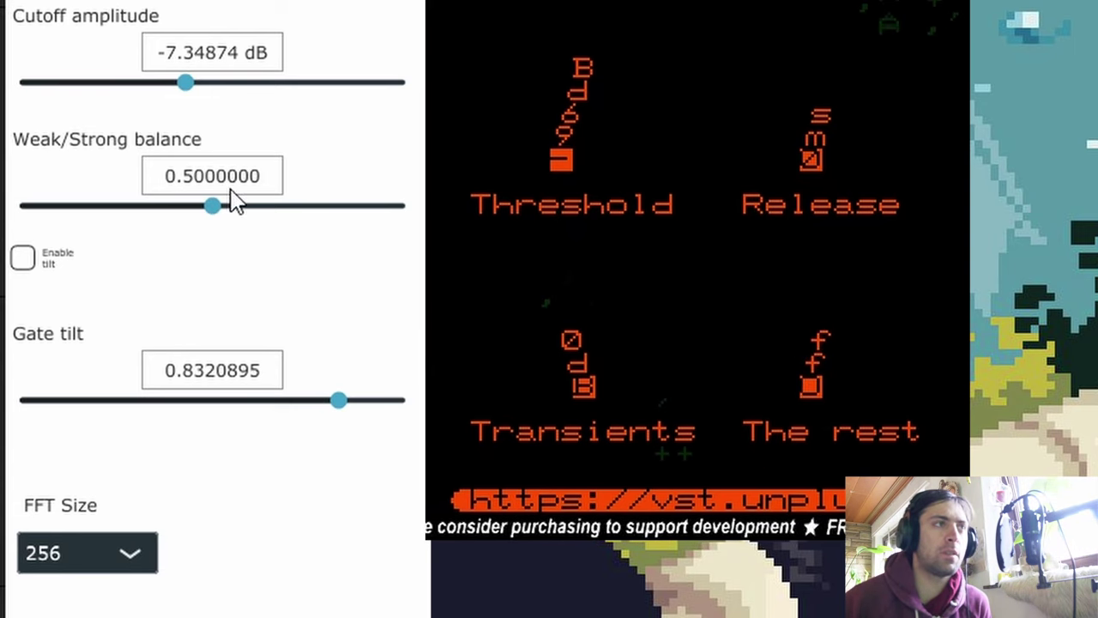
double_click(231, 191)
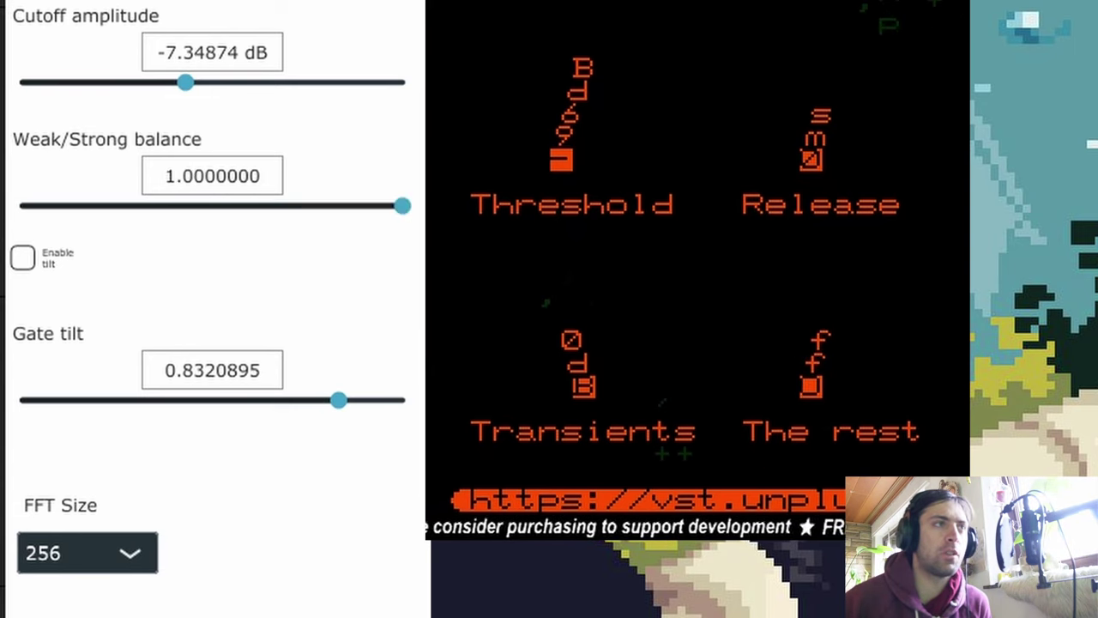
- Turn Diet Audio's Transients off with The rest at 0 dB, and set Spectral Gate's Weak/Strong balance to 0
drag(577, 372, 577, 446)
drag(803, 372, 803, 301)
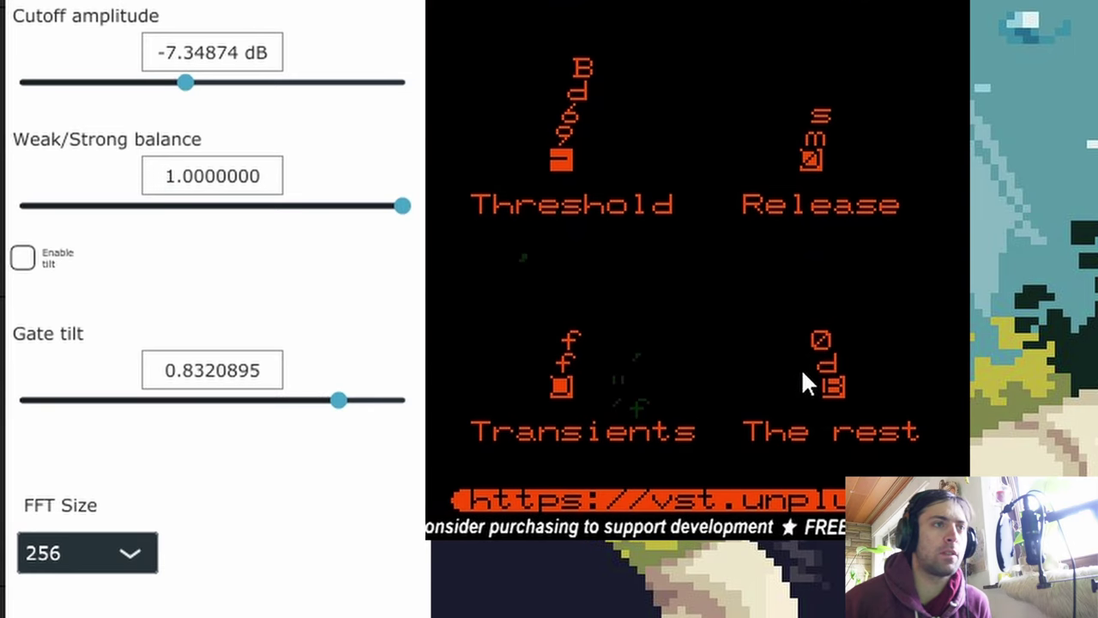
drag(153, 187, 13, 210)
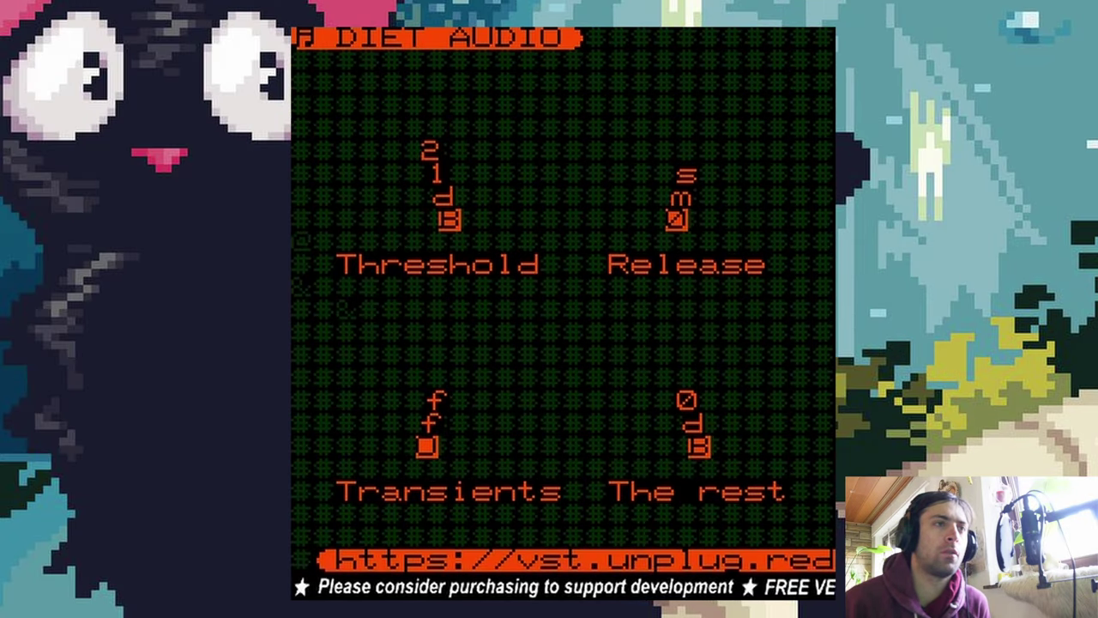
- Lower Diet Audio's threshold from its high setting to -69 dB, set Transients to 0 dB and turn The rest off
drag(436, 157, 437, 156)
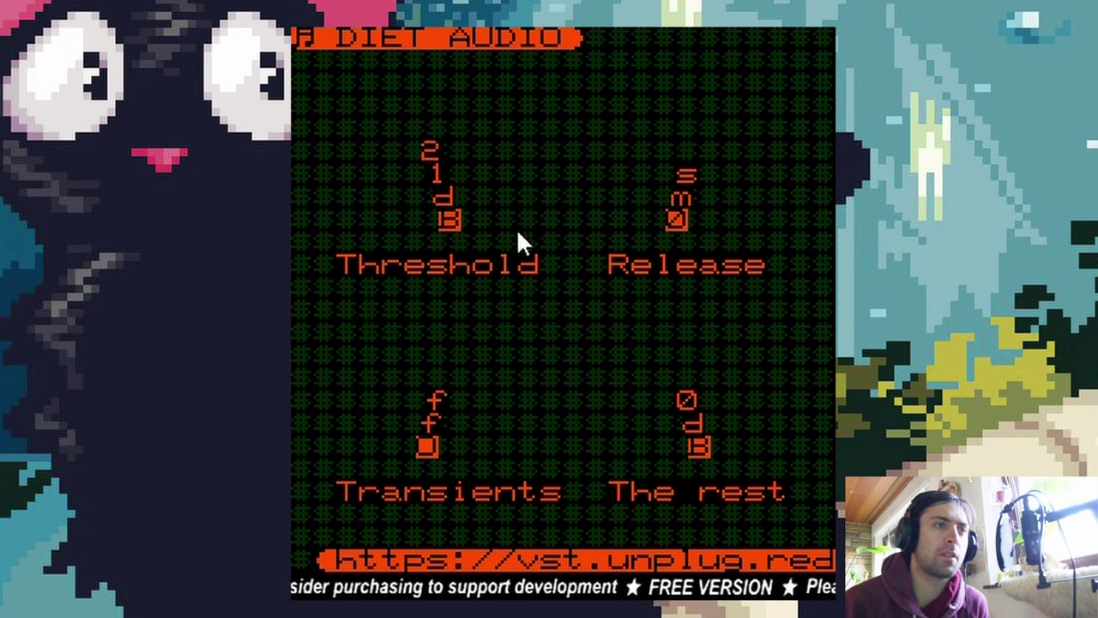
drag(442, 193, 441, 377)
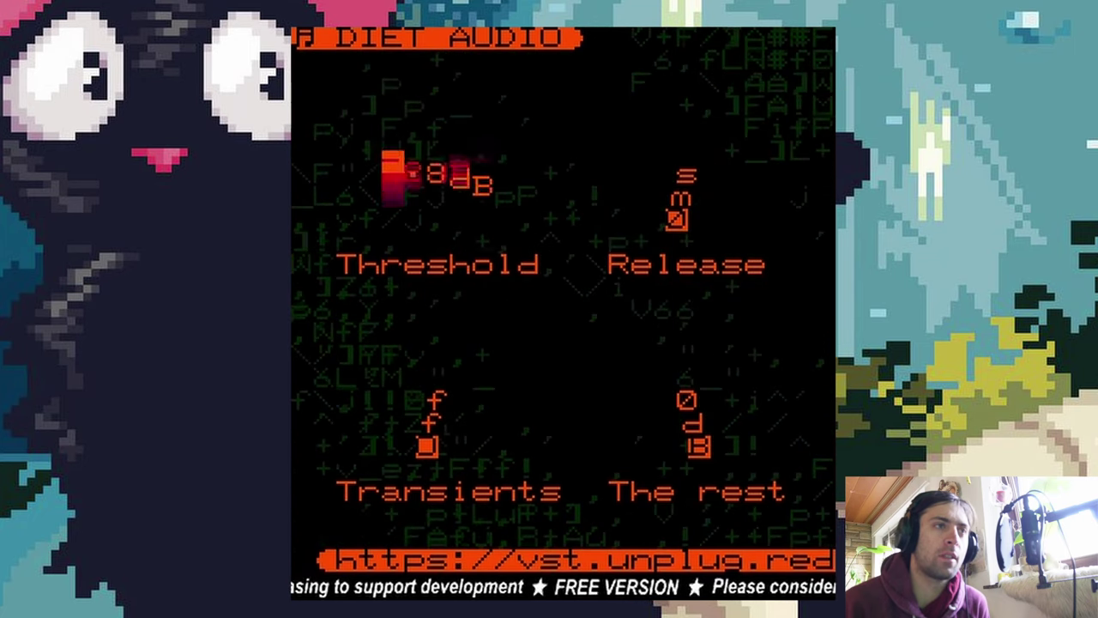
drag(447, 187, 486, 196)
drag(449, 421, 450, 344)
drag(684, 421, 684, 499)
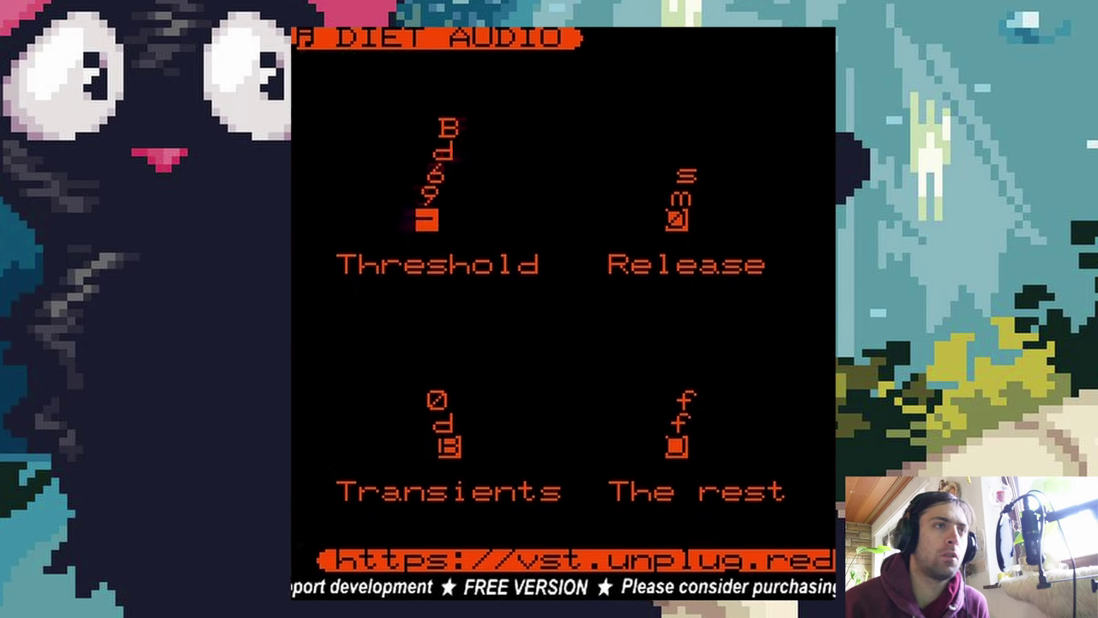
- Vary Diet Audio's Threshold and Release to audition different amounts of the transient signal
drag(437, 176, 437, 93)
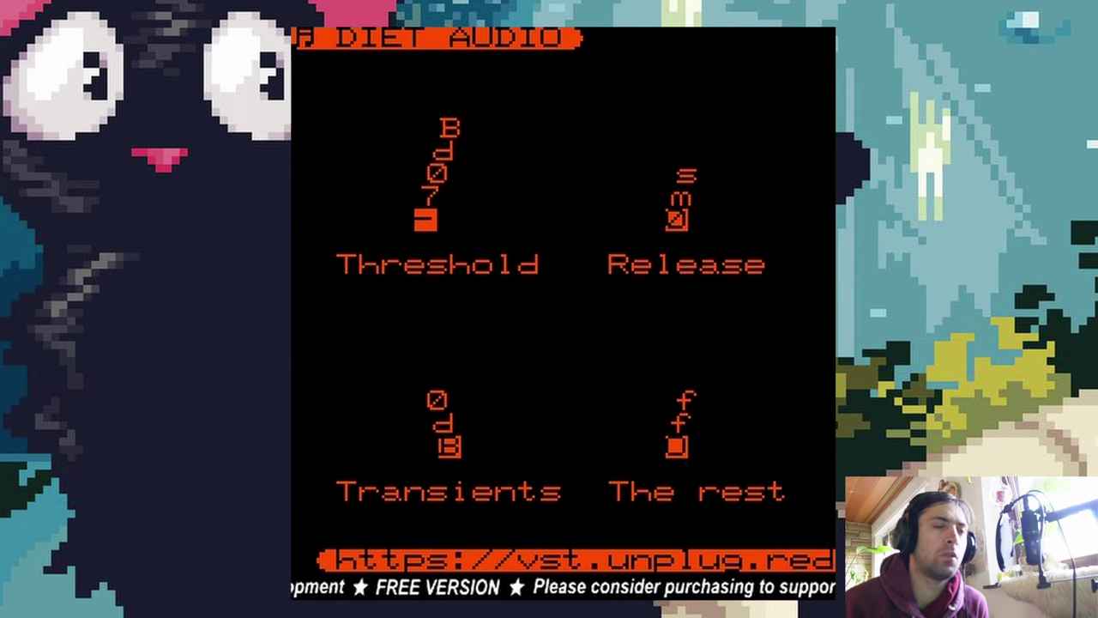
drag(722, 197, 722, 163)
drag(437, 189, 438, 120)
drag(744, 156, 745, 124)
drag(422, 165, 421, 182)
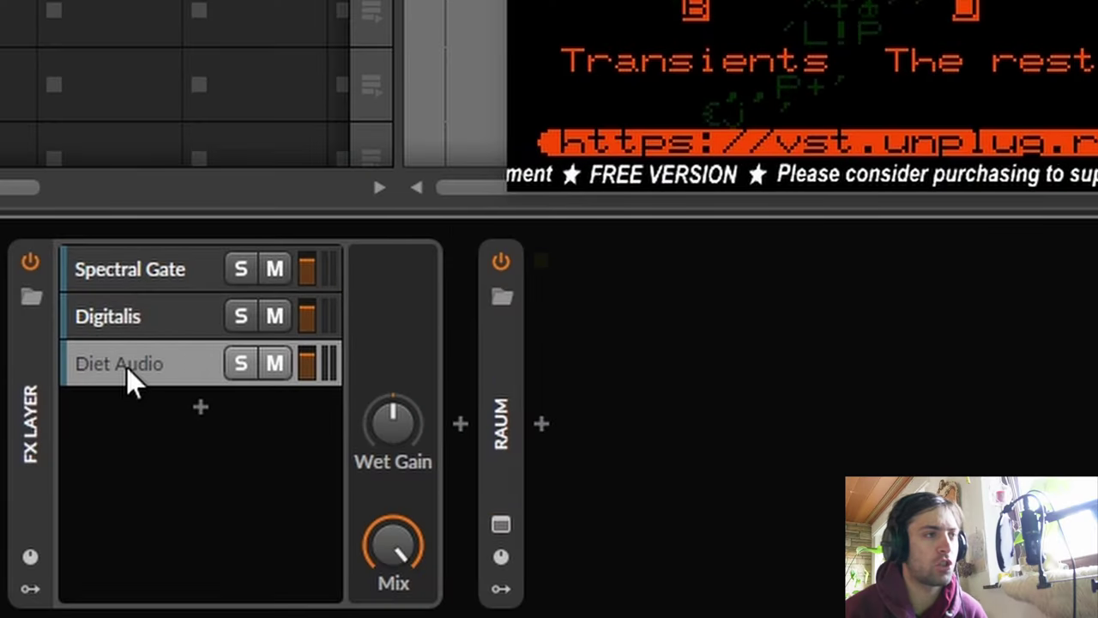
- Pull the Digitalis and Spectral Gate layer levels down to minimum and close the plugin window, keeping Diet Audio audible
drag(311, 305, 309, 323)
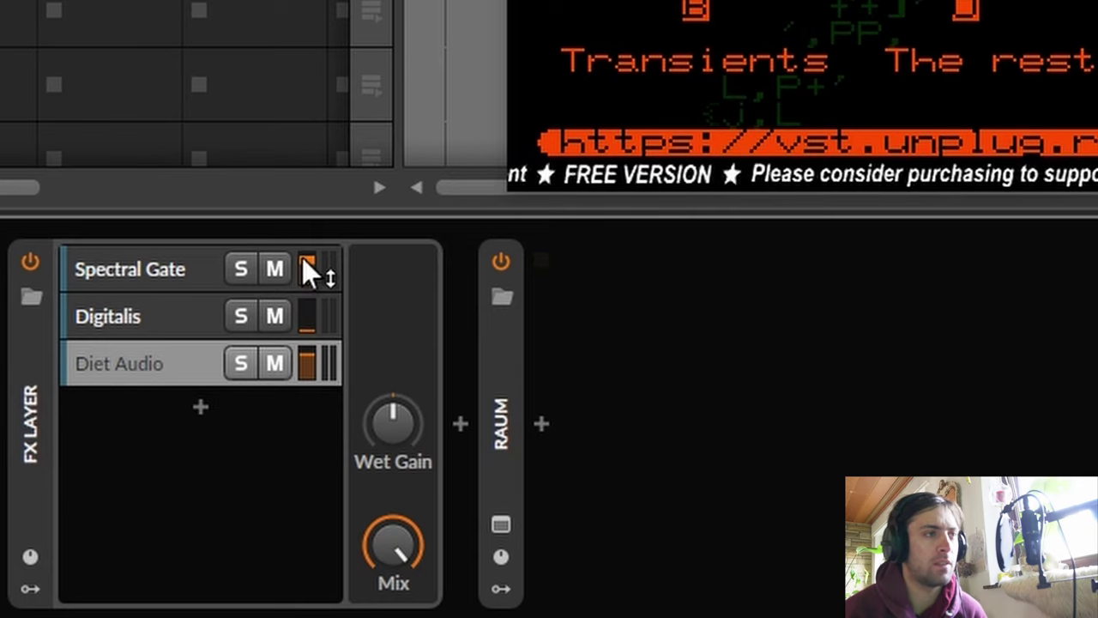
drag(302, 257, 304, 285)
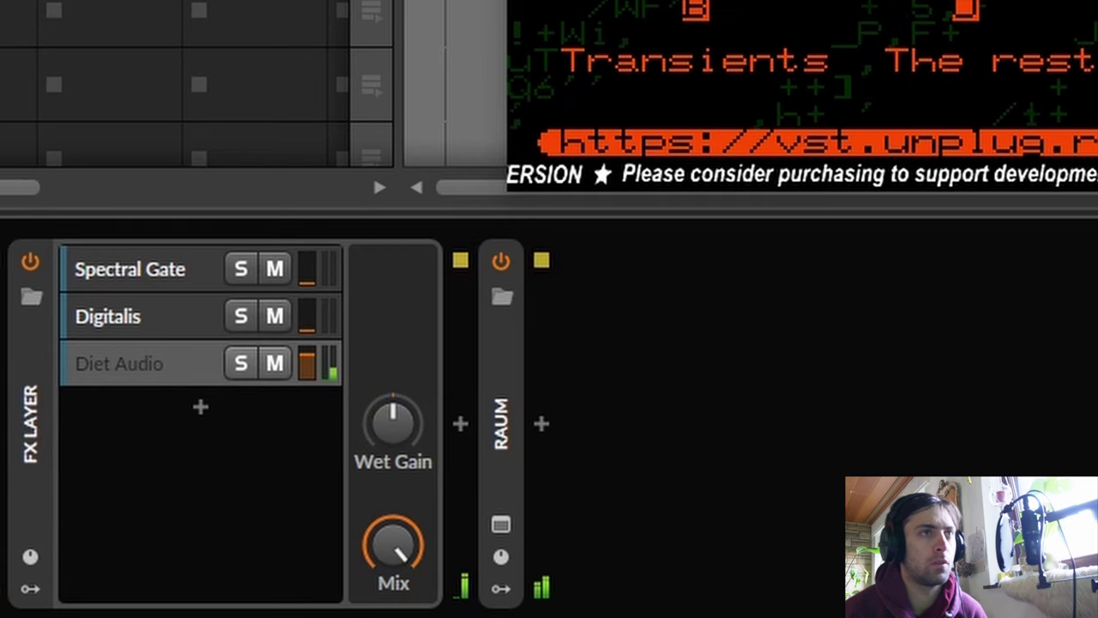
key(Escape)
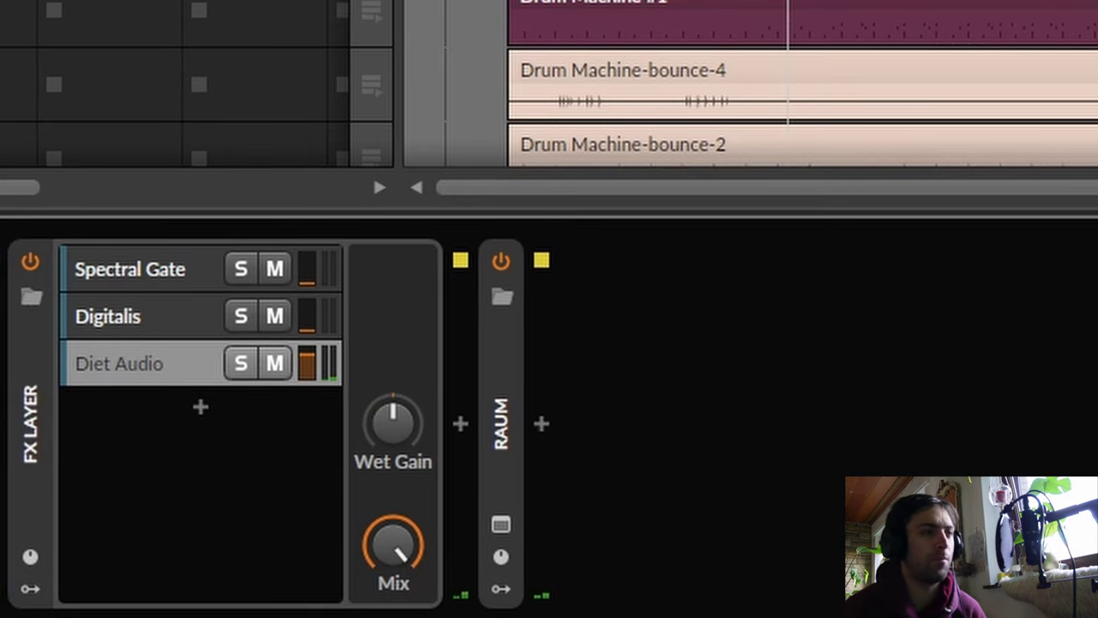
- Select the Spectral Gate layer in the FX Layer device and raise its level to about -4 dB
click(163, 274)
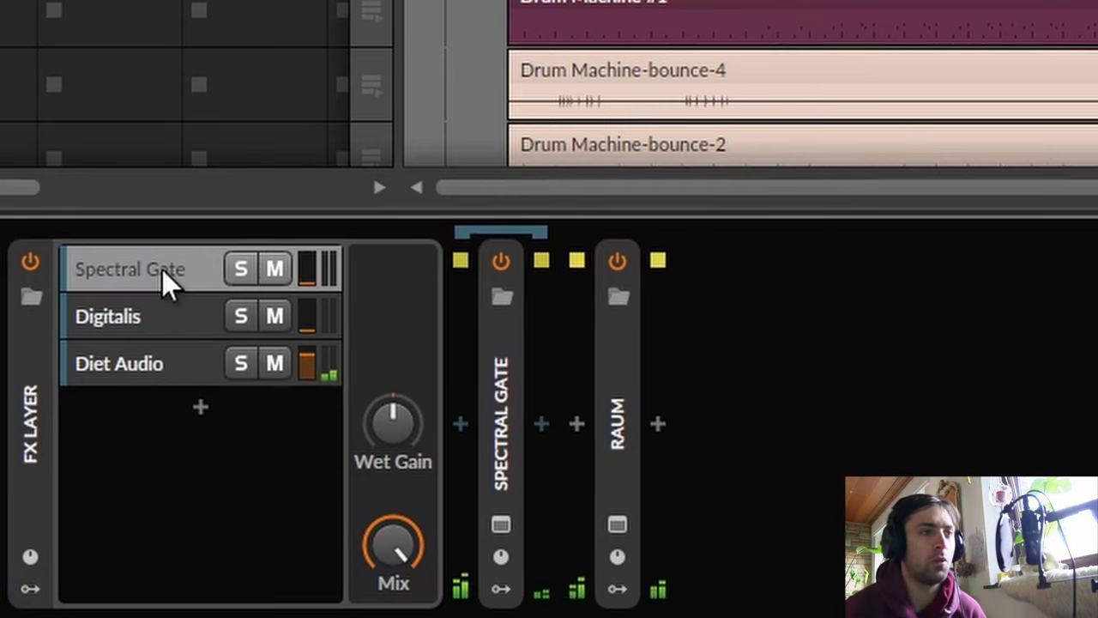
drag(309, 273, 309, 225)
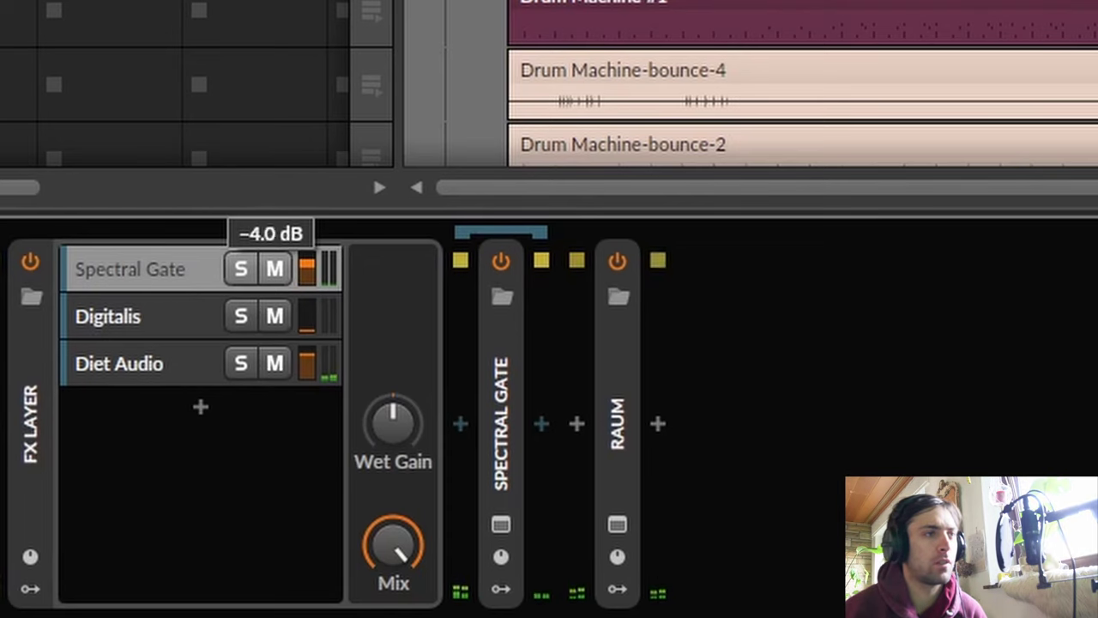
- Open Spectral Gate's editor, set the Weak/Strong balance to 1 and fine-tune the cutoff amplitude to about -7 dB
click(500, 525)
click(633, 129)
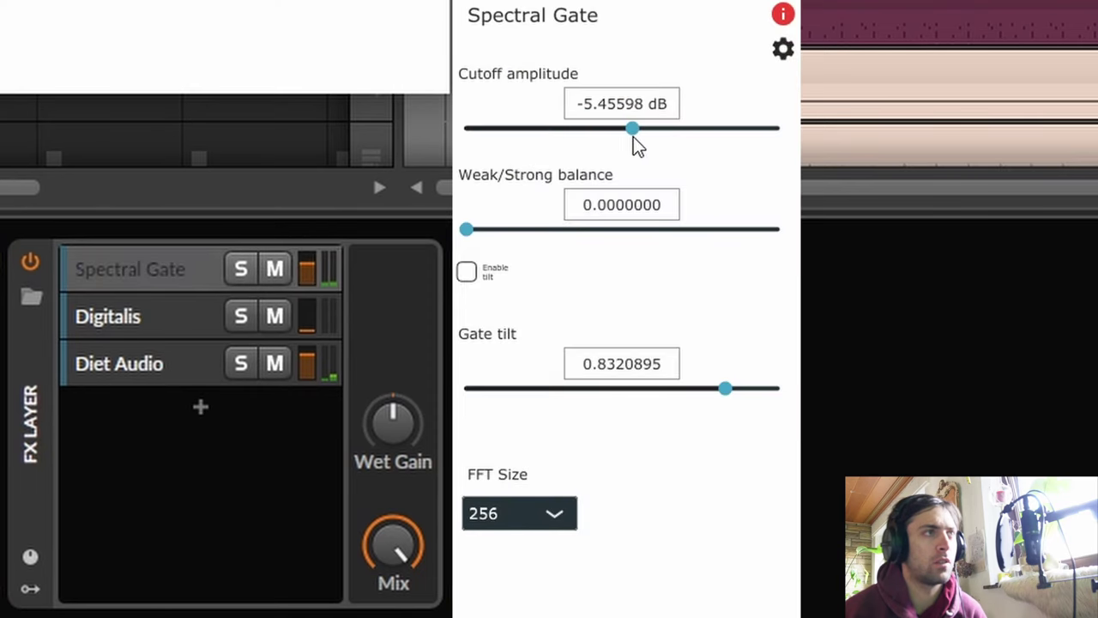
drag(633, 136, 623, 135)
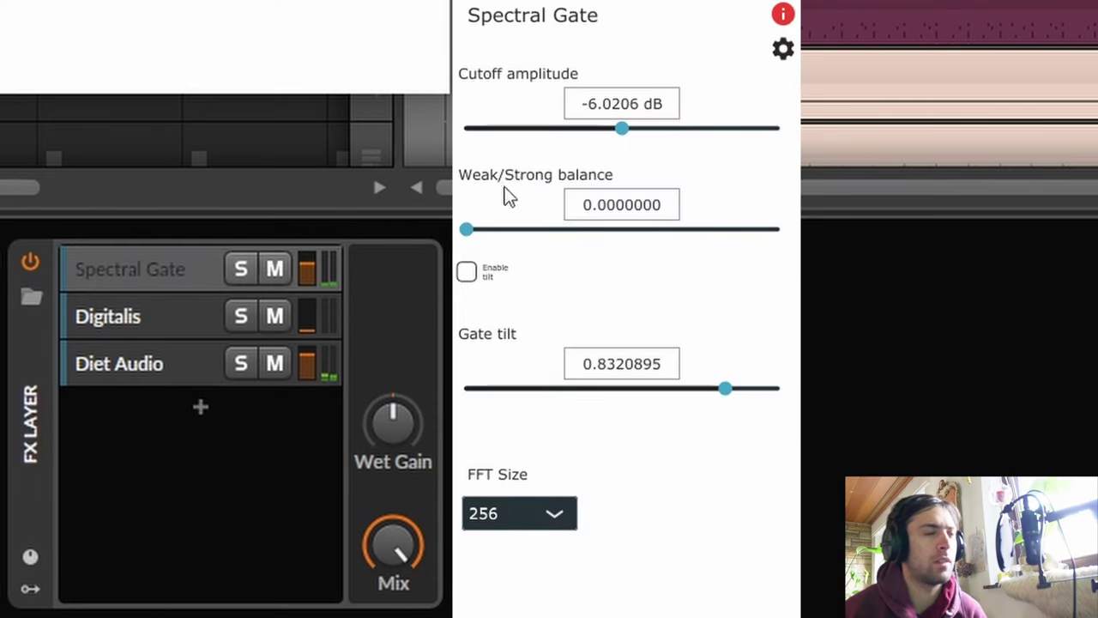
drag(471, 227, 777, 229)
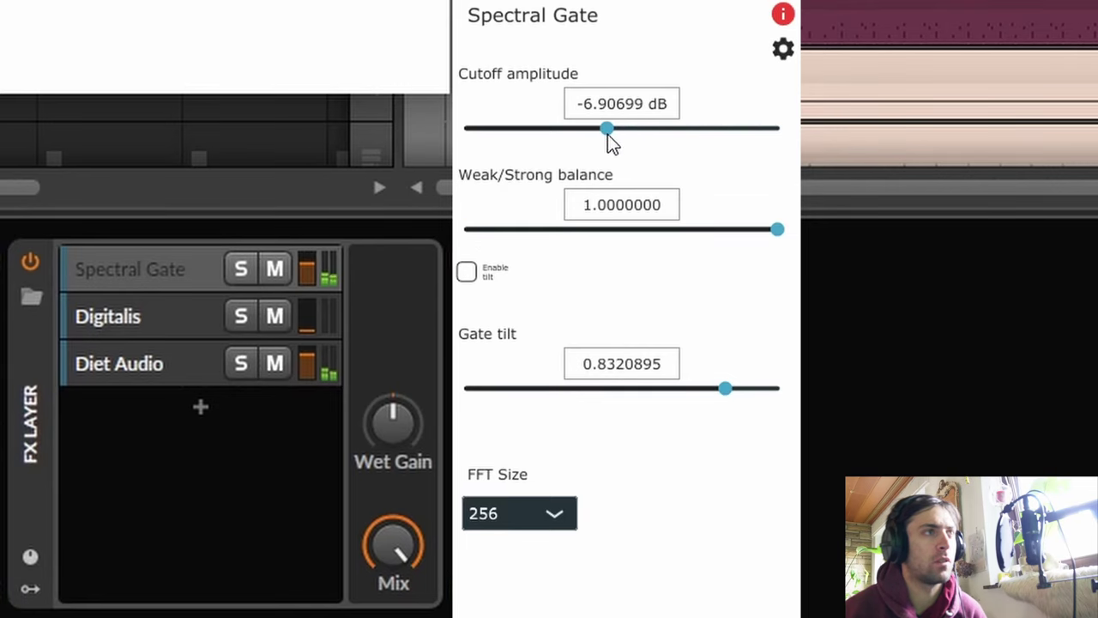
drag(607, 134, 604, 135)
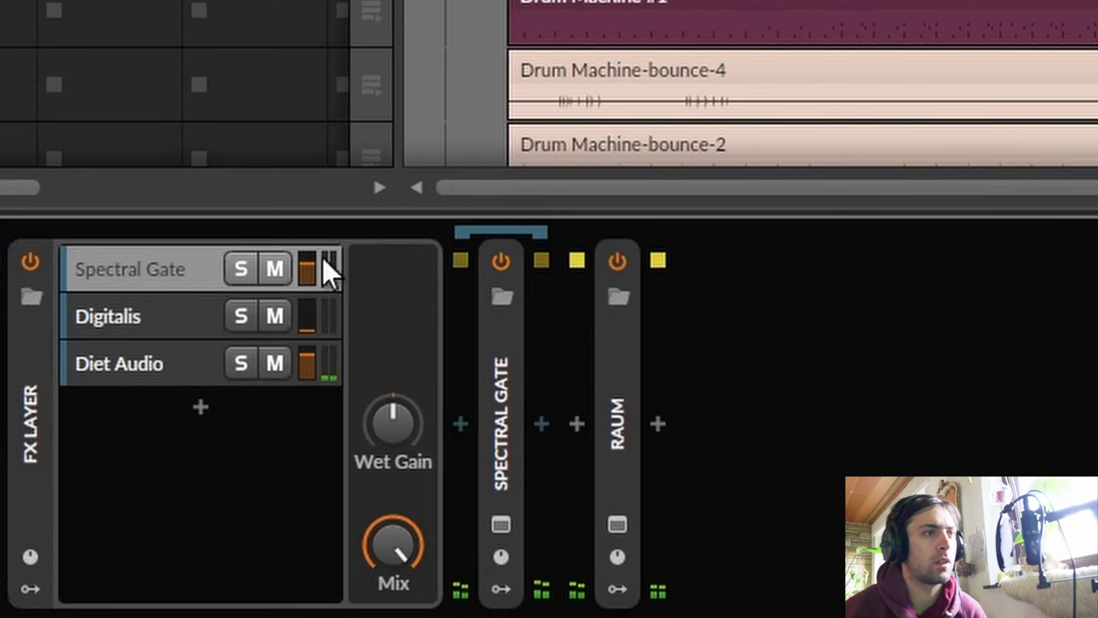
- Lower the Spectral Gate layer, bring Digitalis up to about +0.8 dB, and solo the Digitalis layer to audition it
mouse_move(322, 257)
mouse_down()
mouse_move(322, 321)
mouse_move(321, 273)
mouse_up()
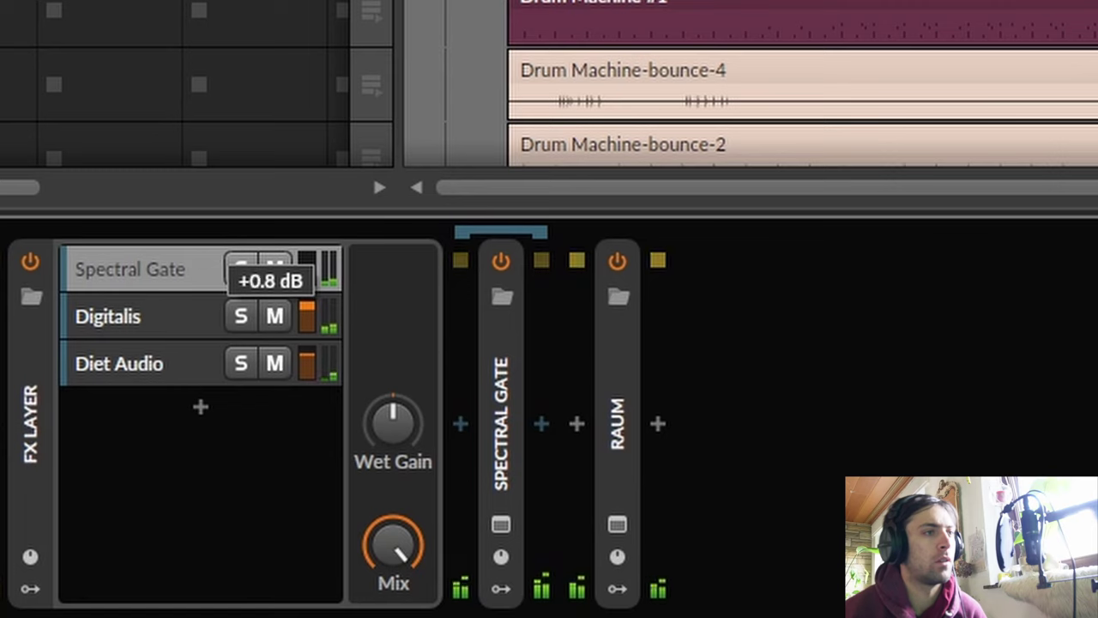
click(239, 329)
click(241, 325)
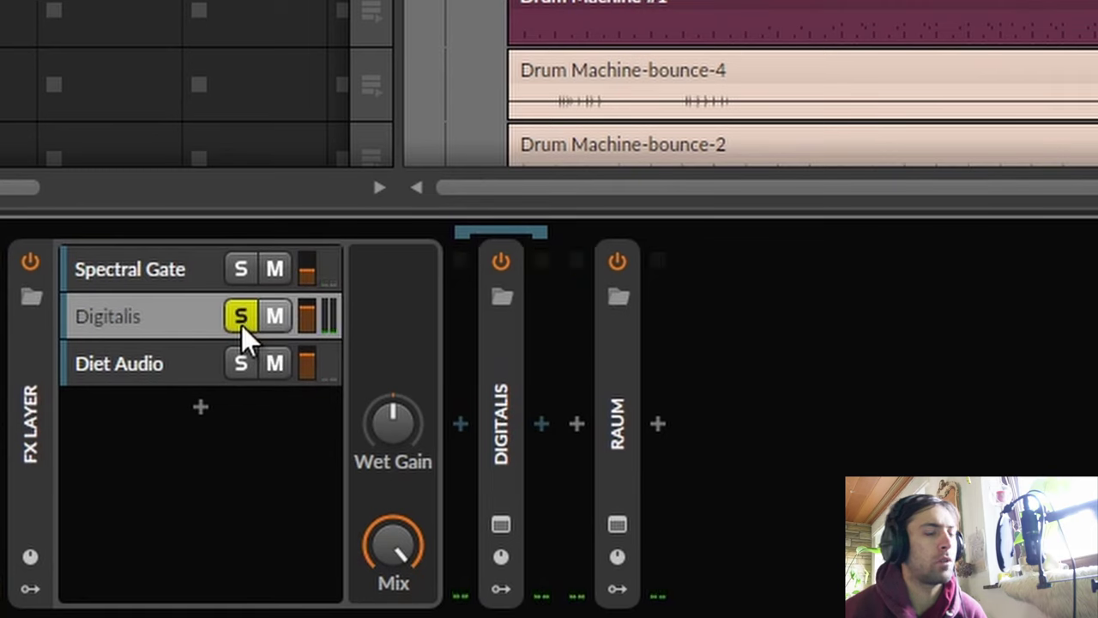
- Add the NEL effect after Digitalis, choose a different wavetable for its MOD 0 LFO, and adjust that LFO's rate in synced beats
click(543, 421)
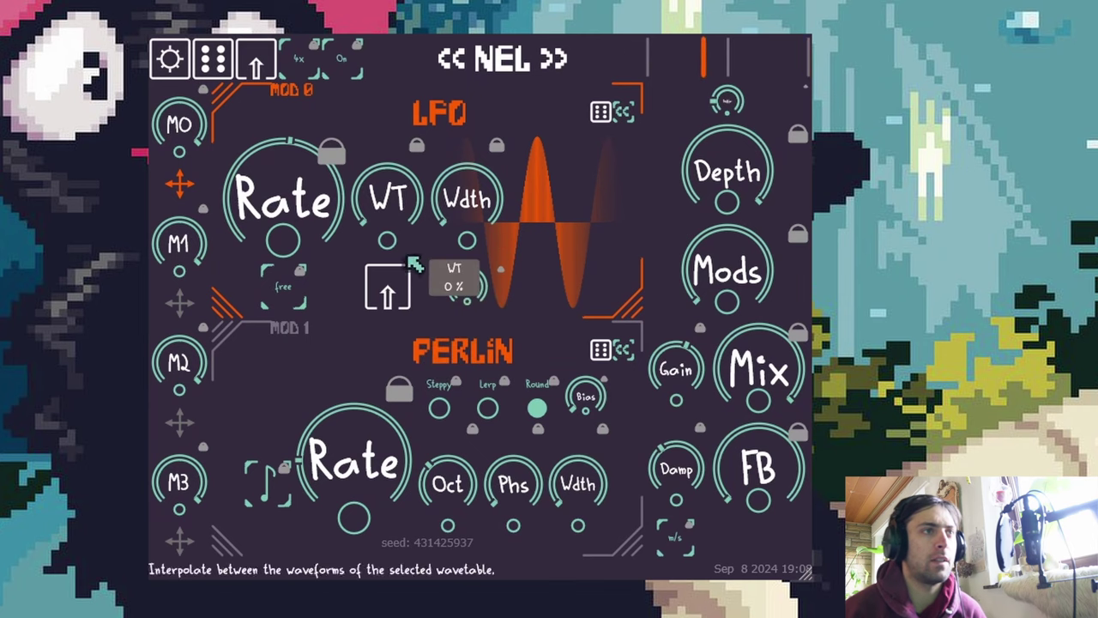
click(397, 284)
click(549, 200)
drag(275, 198, 275, 197)
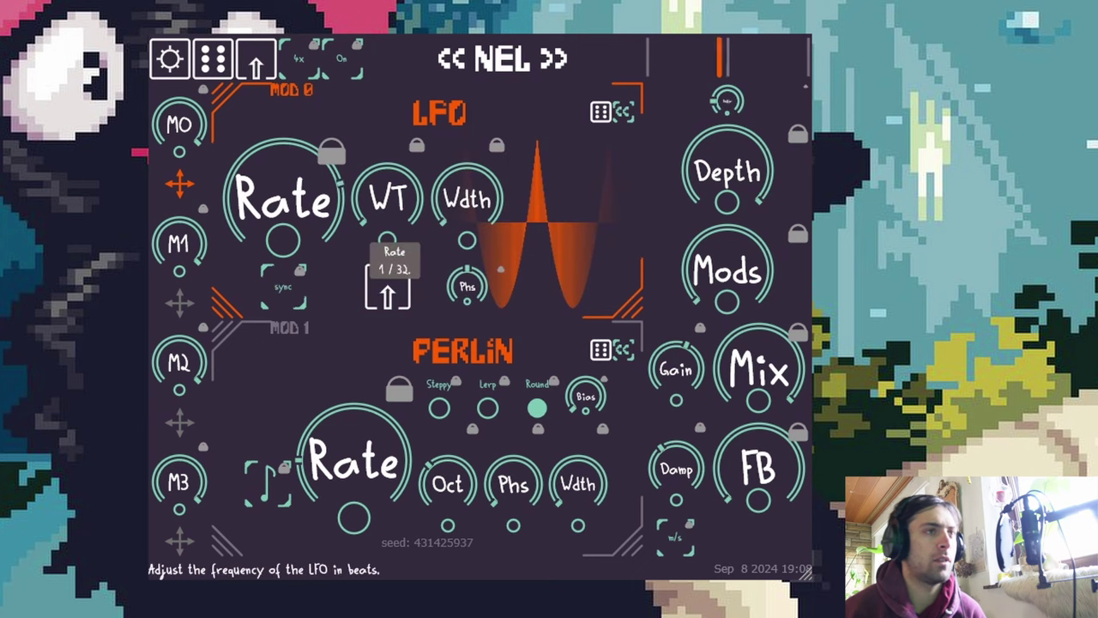
- Change NEL's MOD 1 from Perlin to an LFO, pick a different wavetable for it, and sync its rate to beats
click(601, 350)
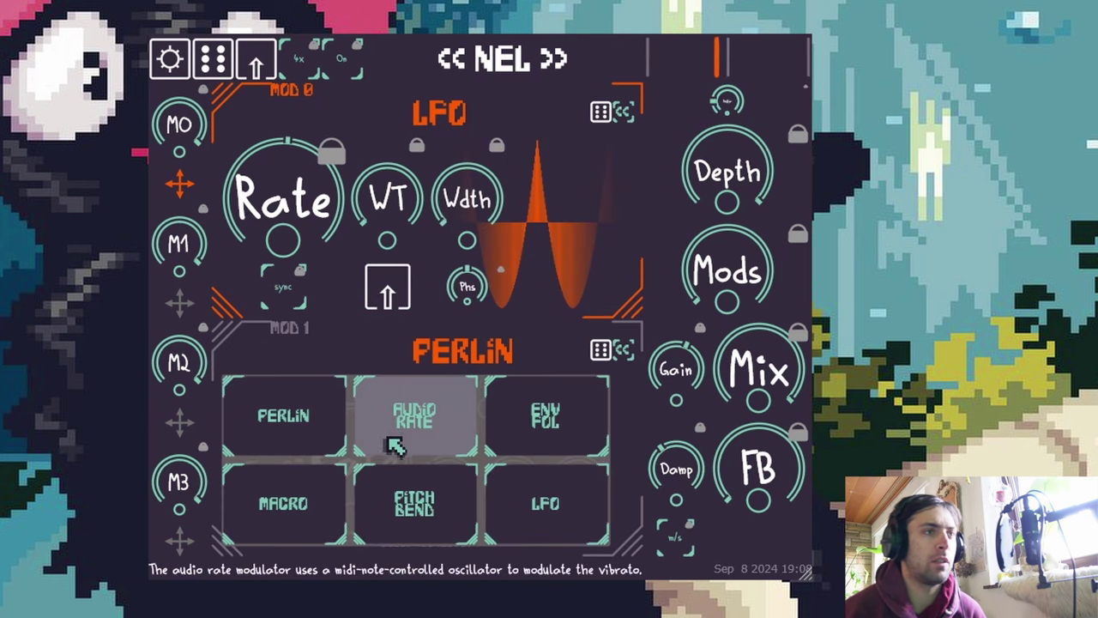
click(554, 517)
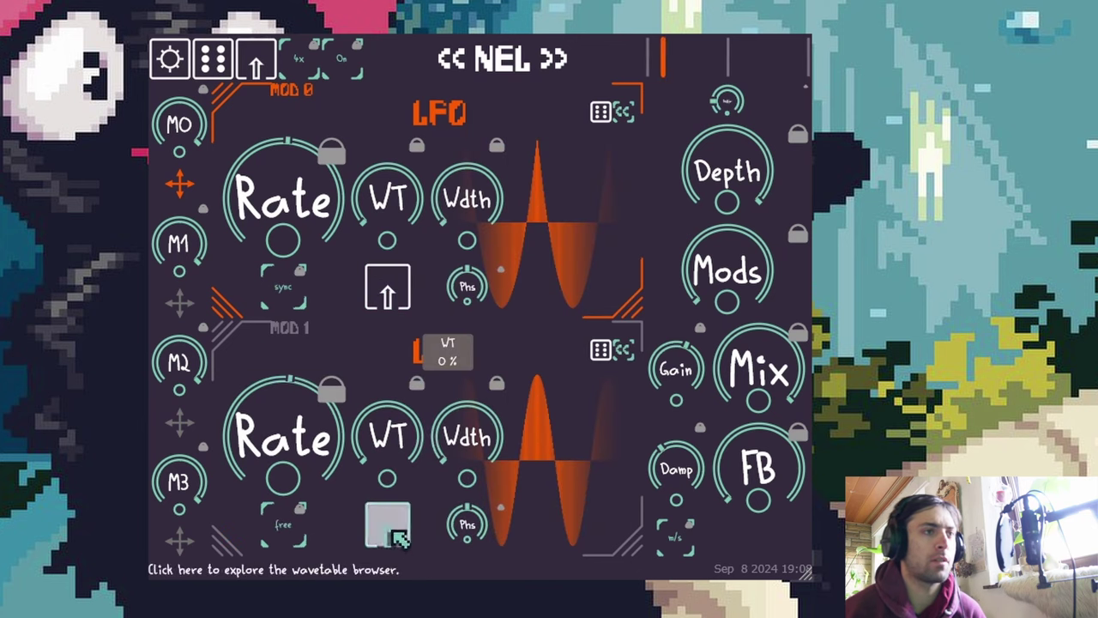
click(387, 525)
click(556, 461)
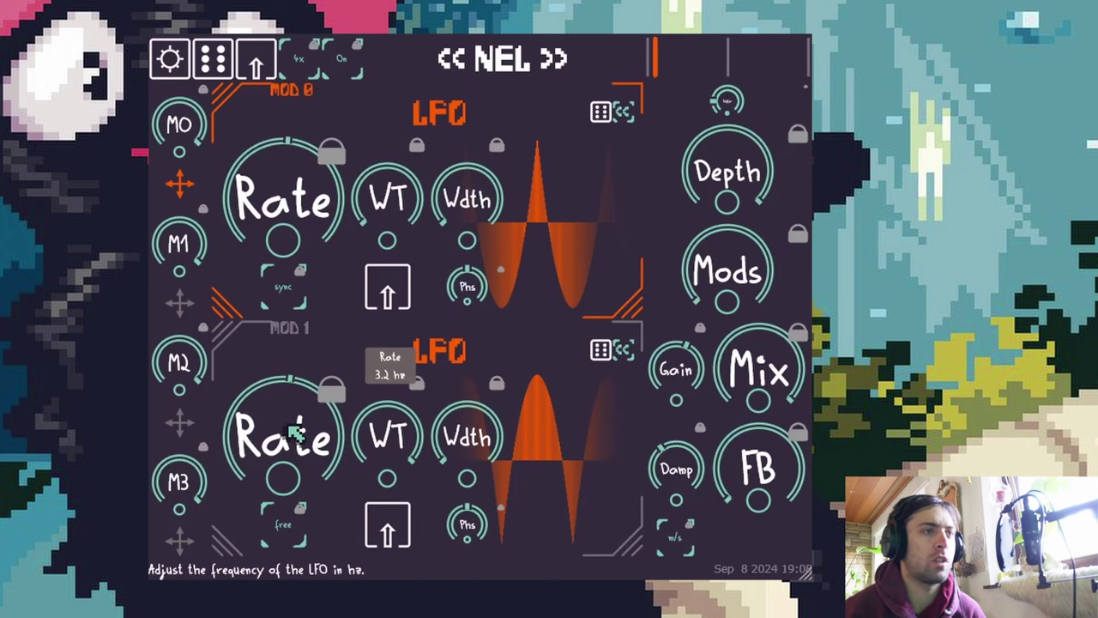
click(282, 546)
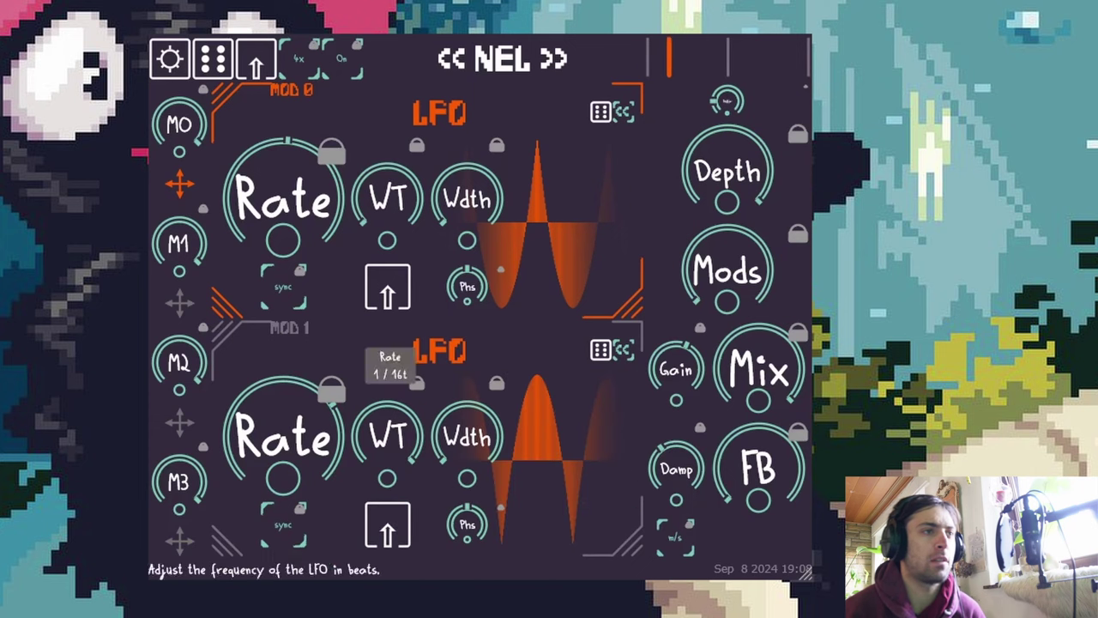
- Blend NEL's two modulators equally, adjust the MOD 1 rate, raise Damp to about 4.6 kHz, and fine-tune the feedback
drag(748, 271, 748, 302)
drag(692, 466, 676, 461)
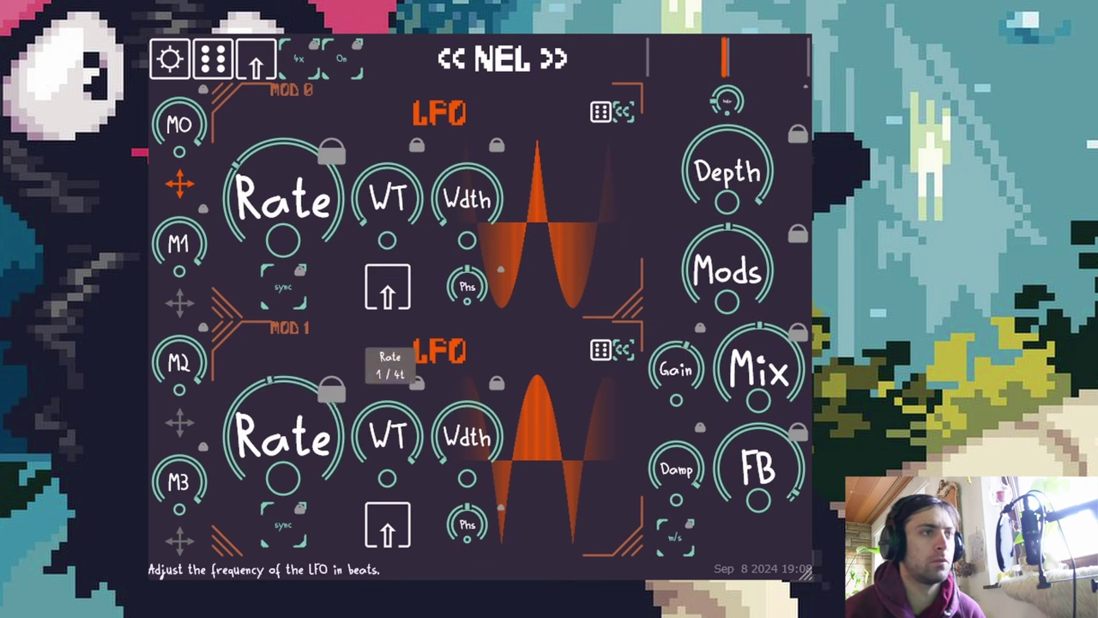
drag(283, 435, 283, 425)
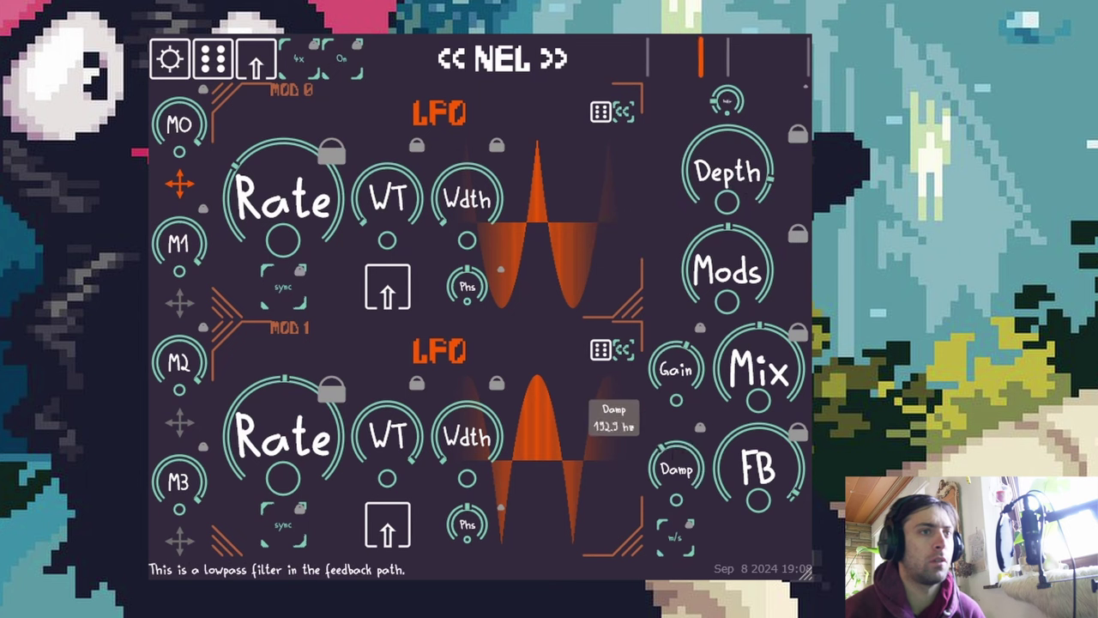
drag(676, 468, 676, 446)
drag(754, 468, 754, 460)
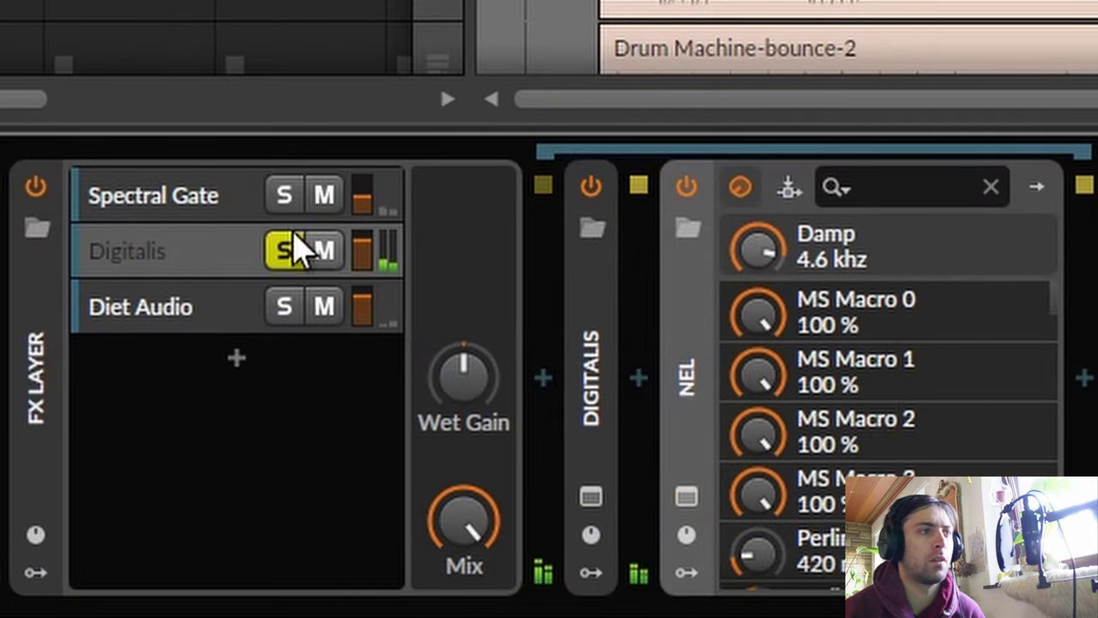
- Unsolo the Digitalis layer, collapse the NEL device, and fine-tune the Digitalis layer's level against the other layers
click(288, 248)
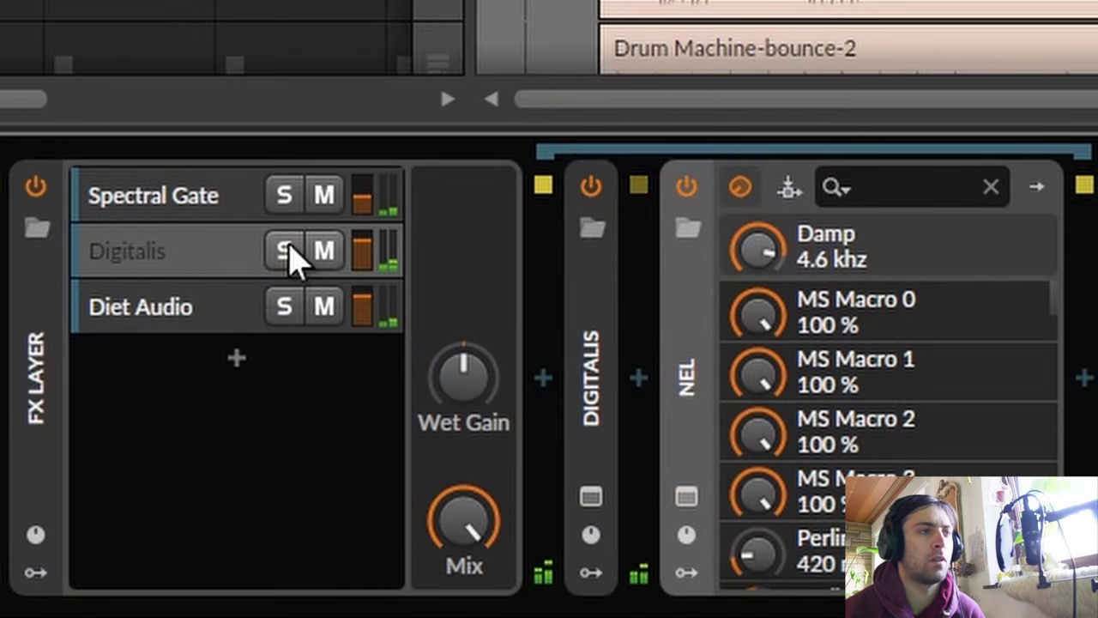
click(687, 378)
drag(372, 254, 372, 256)
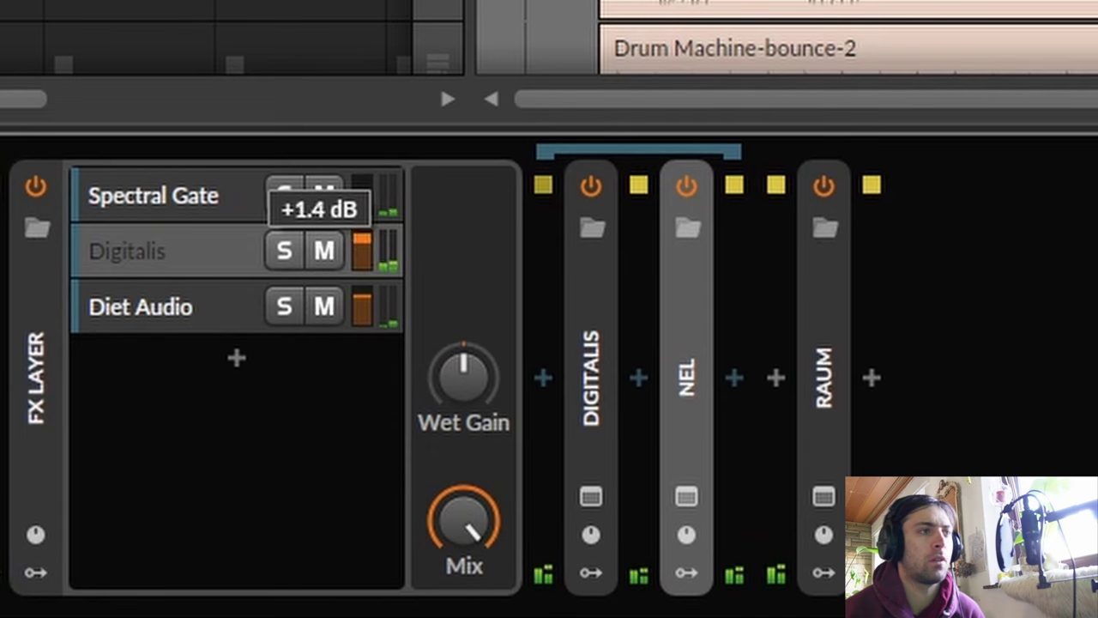
mouse_move(362, 240)
mouse_down()
mouse_move(362, 286)
mouse_move(362, 249)
mouse_up()
- Collapse the FX Layer device and add the FabFilter Pro-C 2 compressor after Raum
click(34, 364)
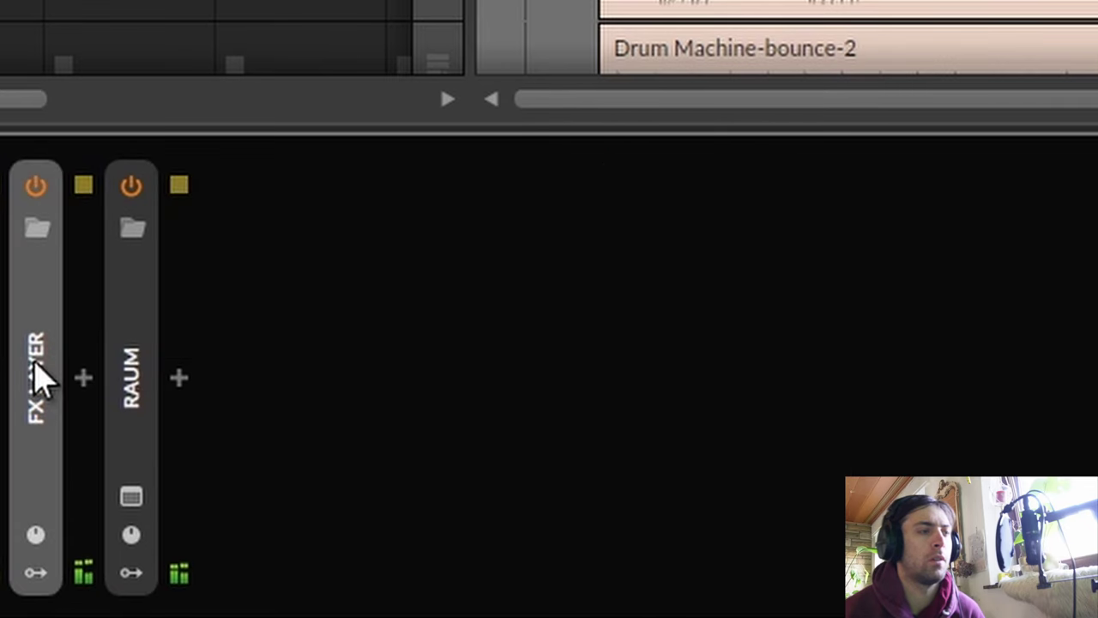
click(165, 394)
text(pro)
key(Return)
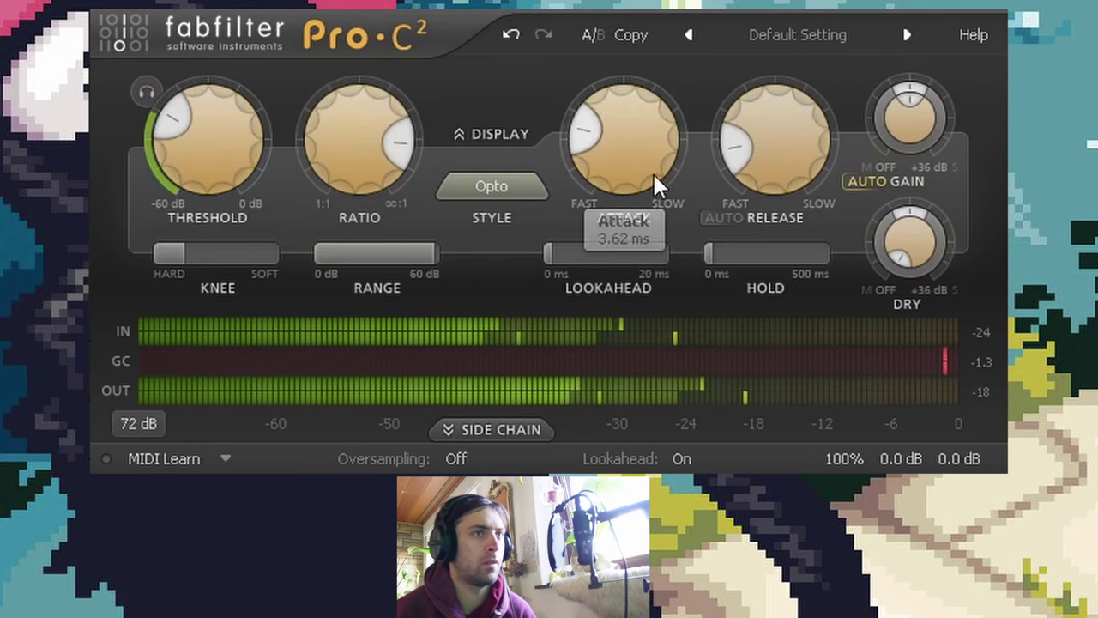
- Turn off Pro-C 2's auto gain, set the threshold to about -32 dB and attack to 2.10 ms, and slightly lengthen the release
click(880, 183)
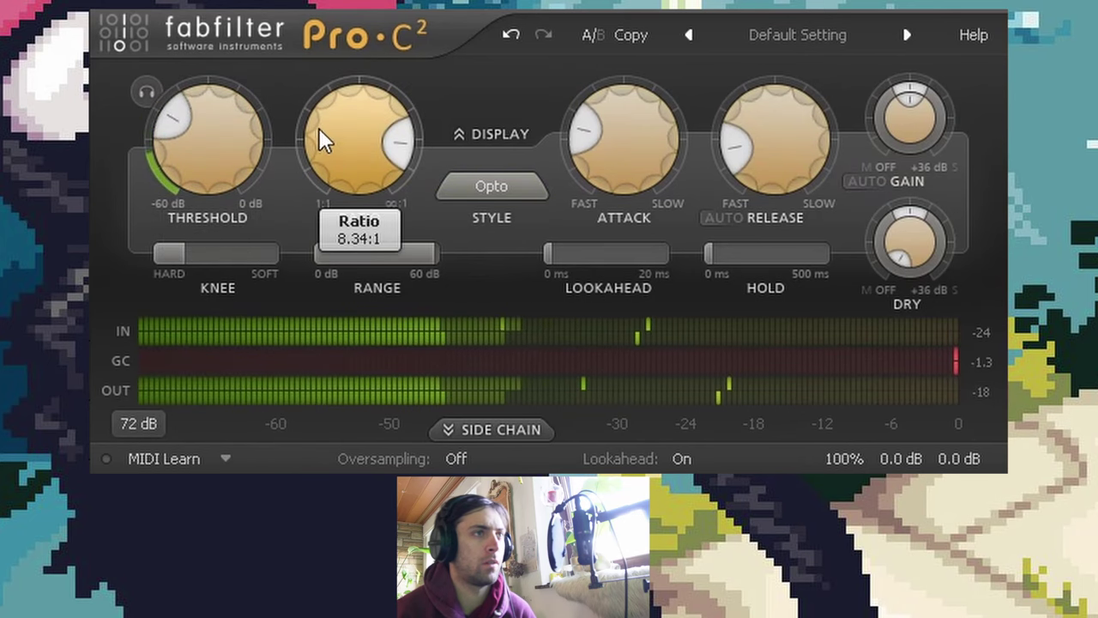
drag(208, 134, 268, 156)
drag(608, 152, 611, 177)
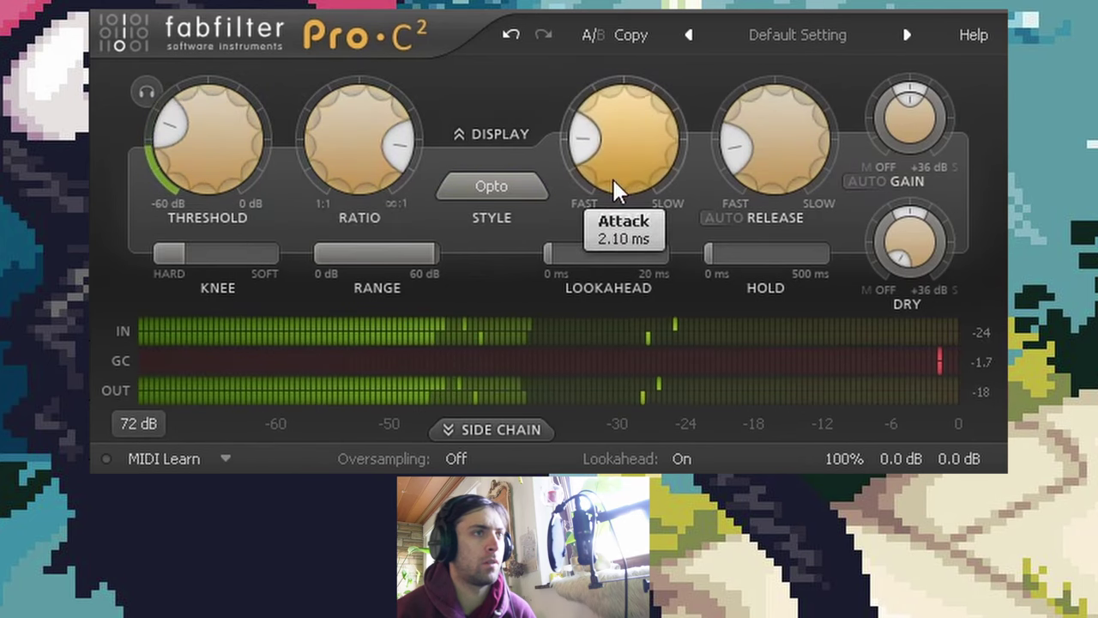
drag(776, 147, 778, 130)
- Increase the compressor's lookahead, set oversampling to 2x, fine-tune the threshold, and stop playback after auditioning the result
drag(563, 258, 871, 259)
click(453, 459)
mouse_move(206, 151)
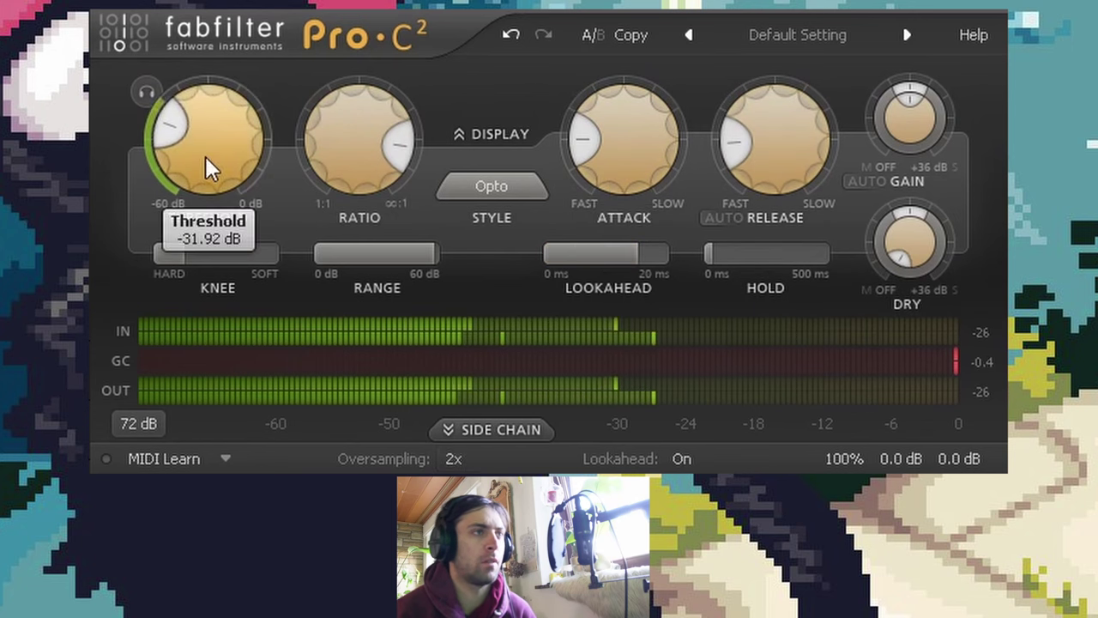
drag(229, 117, 233, 105)
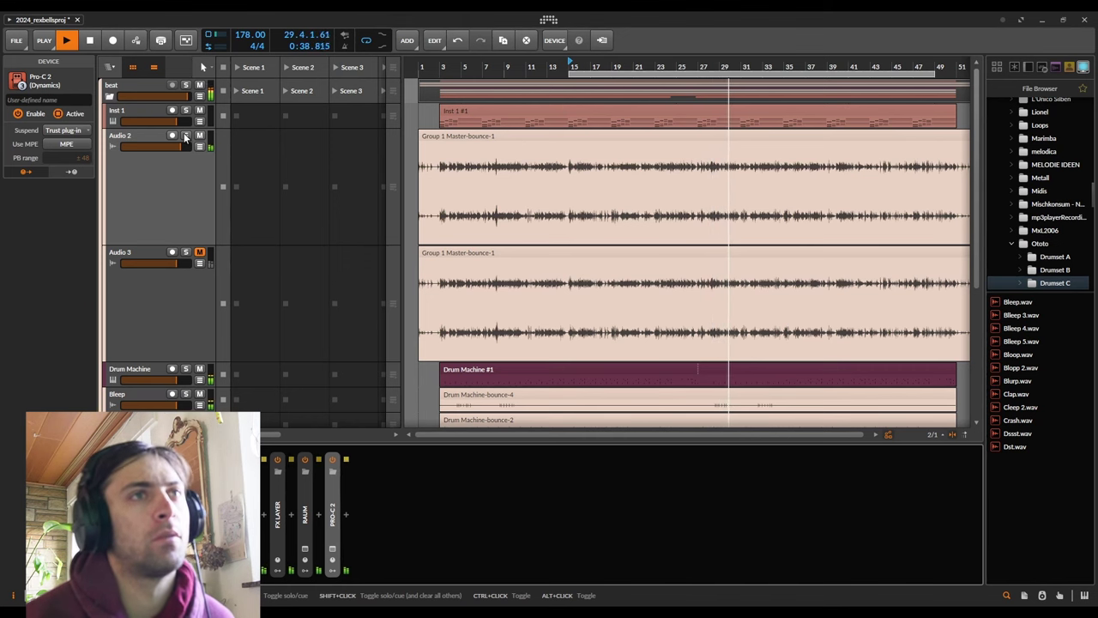
key(space)
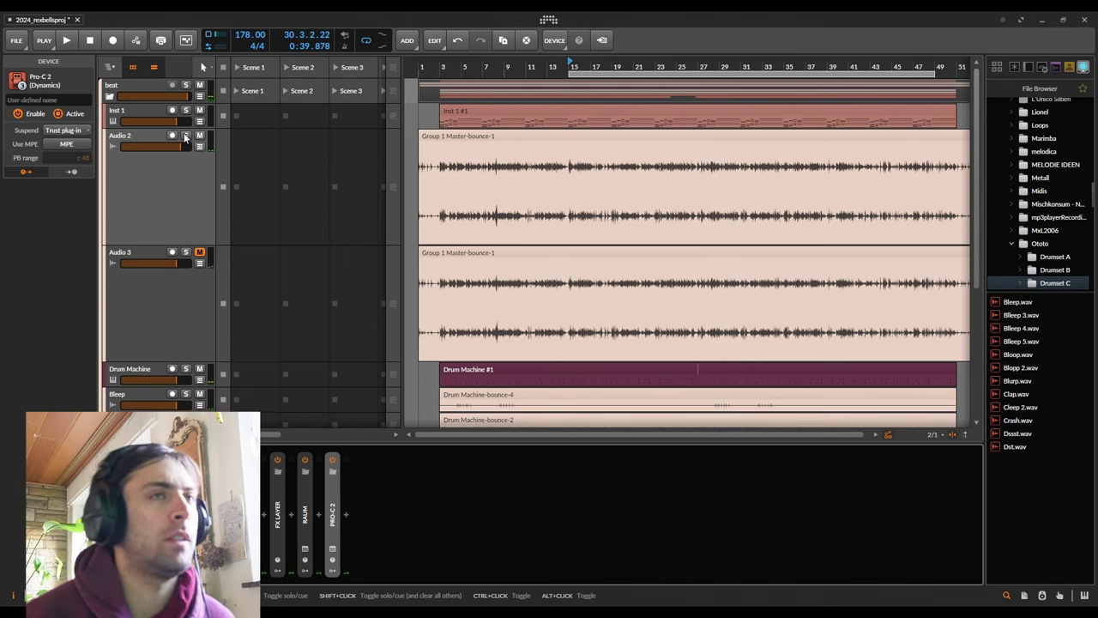